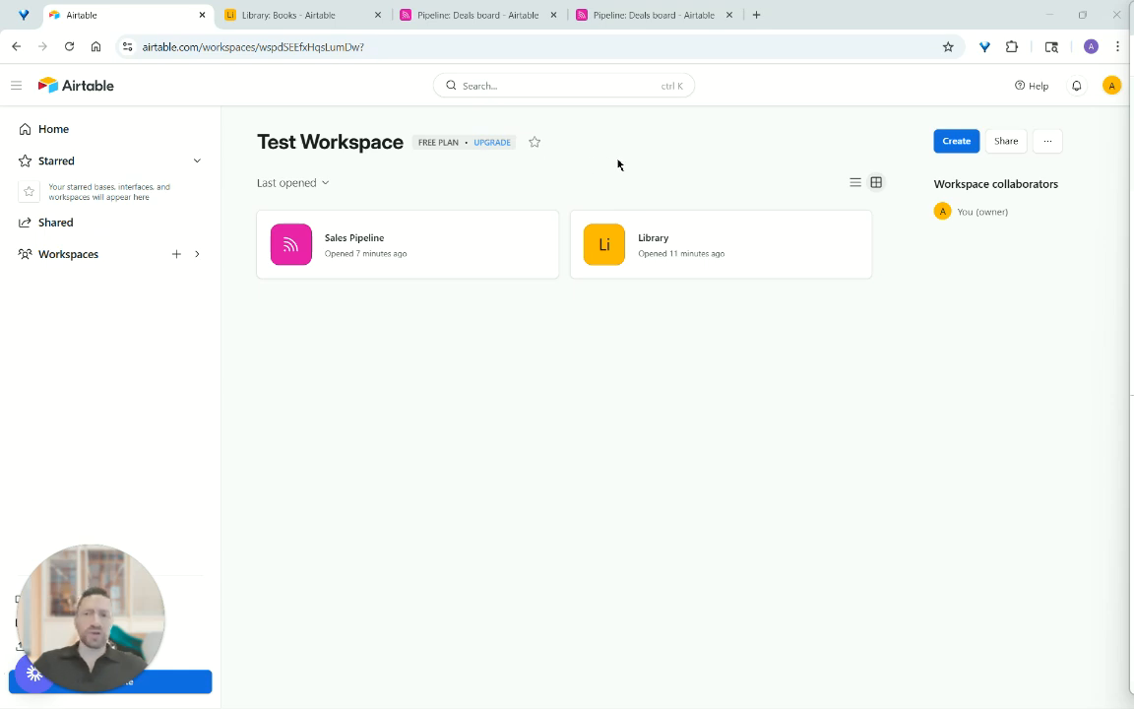
- Review the field types available for a new field in the Library base's Books table
left_click(293, 21)
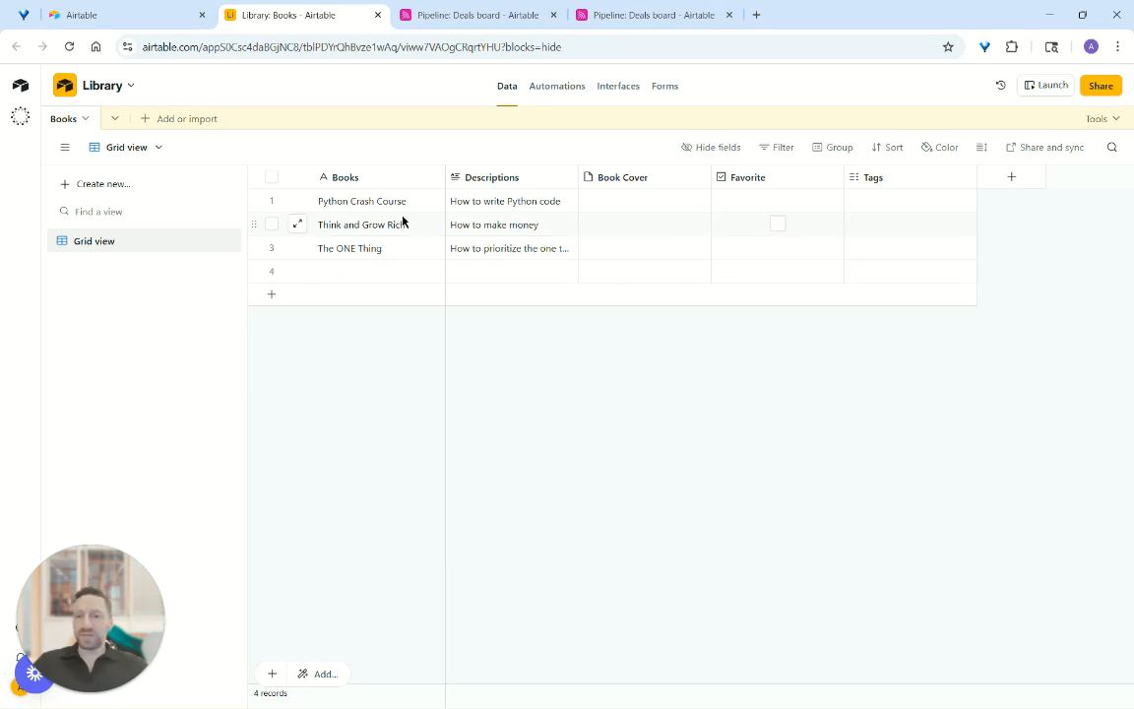
left_click(997, 184)
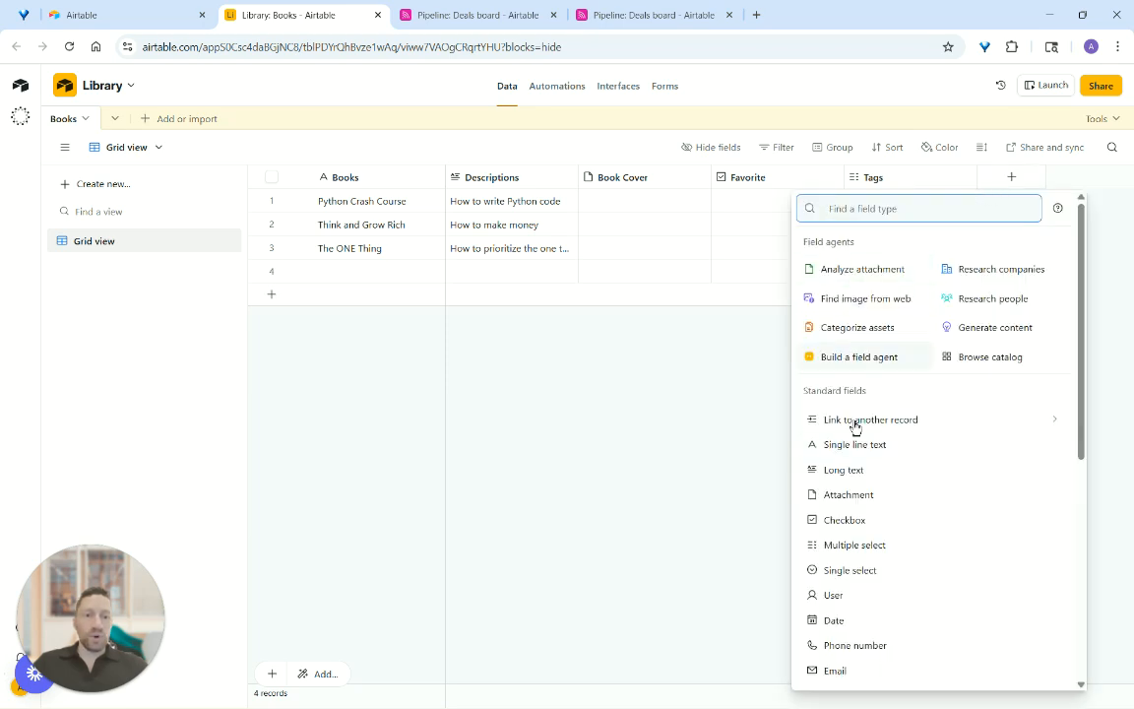
scroll(868, 541, "down", 3)
scroll(868, 540, "up", 1)
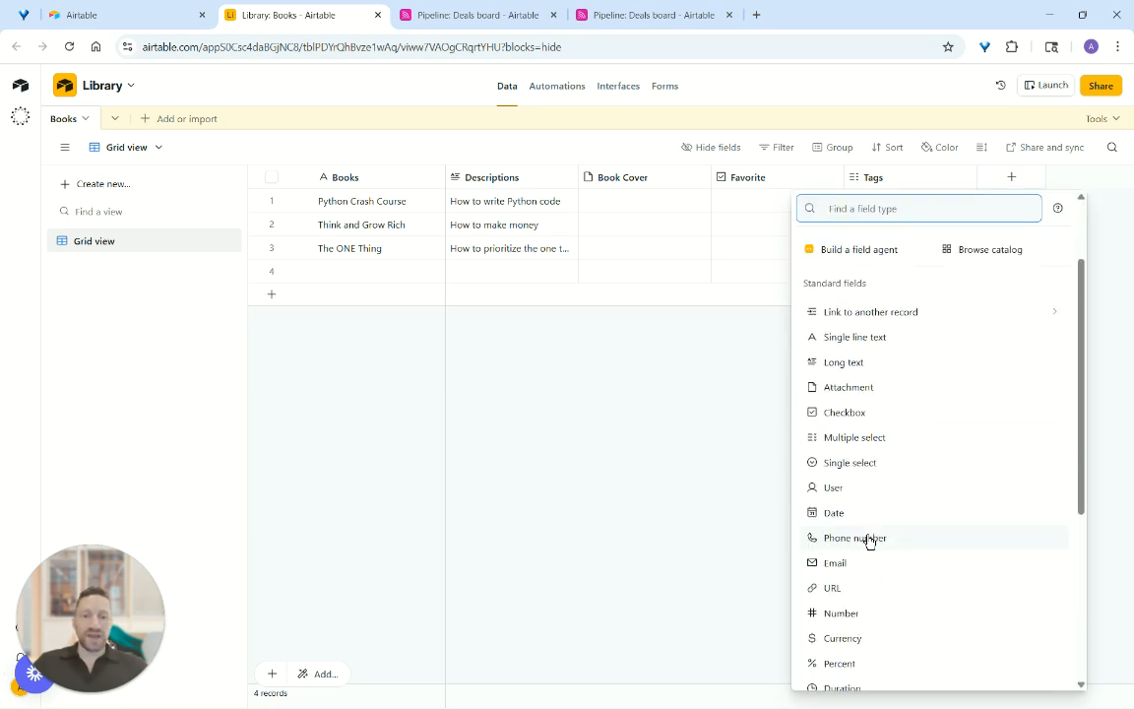
scroll(868, 541, "down", 3)
scroll(869, 541, "down", 1)
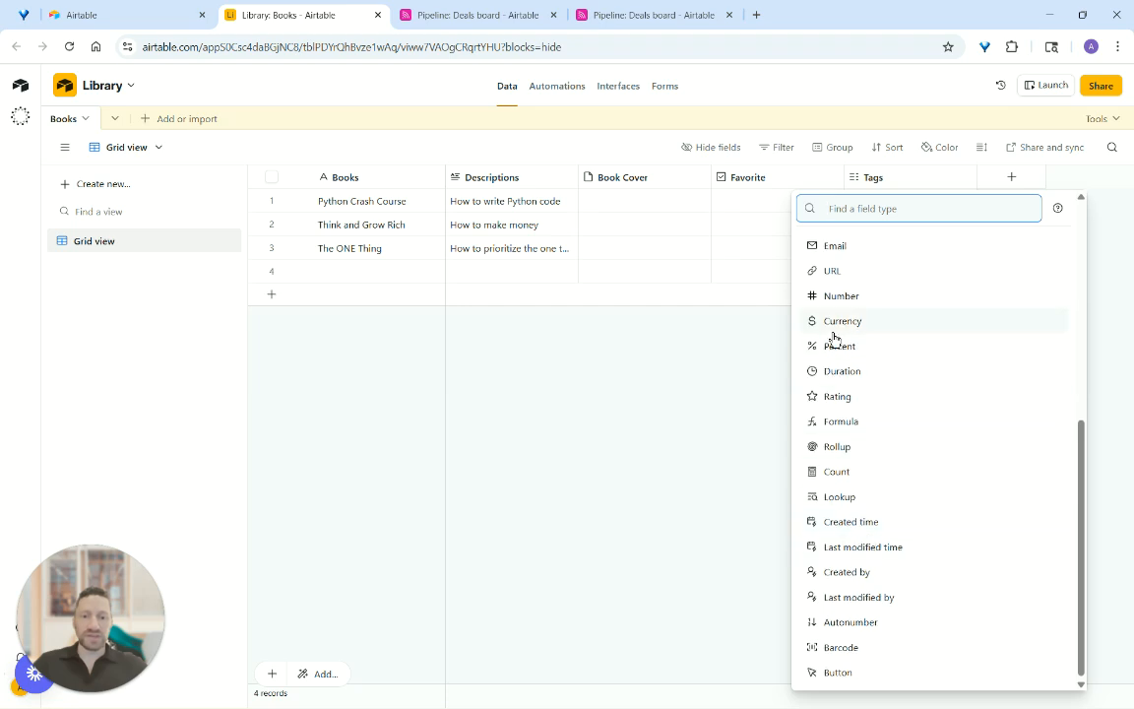
left_click(531, 492)
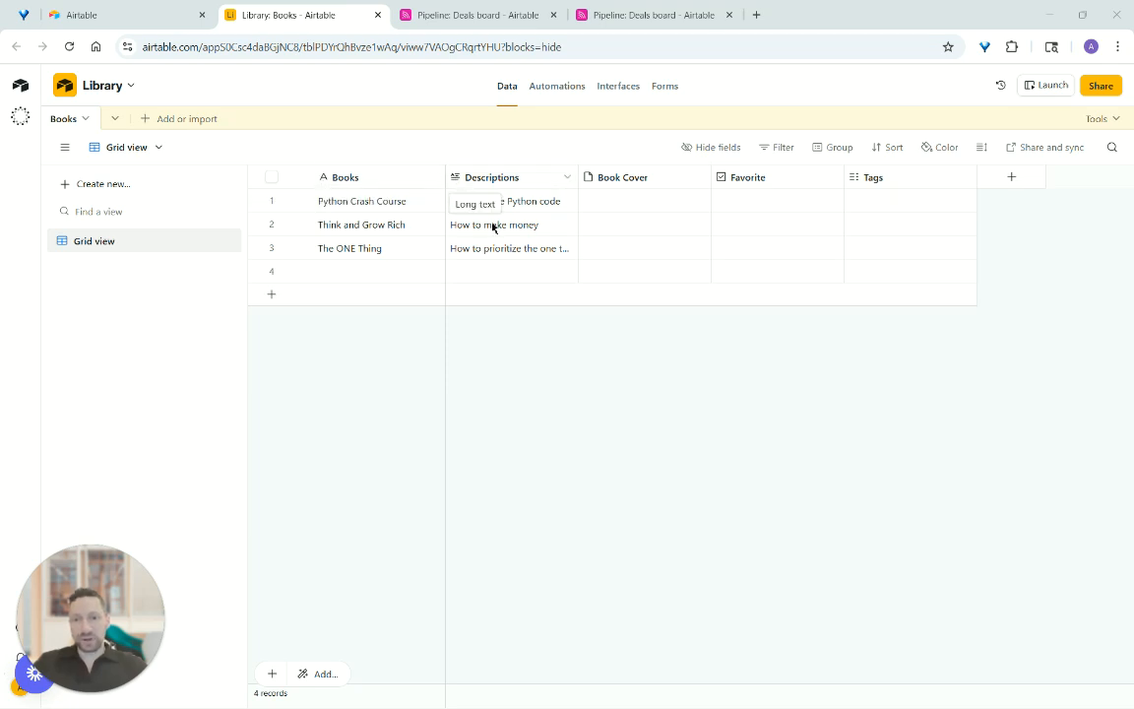
- Inspect The ONE Thing's description and the Favorite field's type options in the Books table, leaving the field as is
left_click(551, 252)
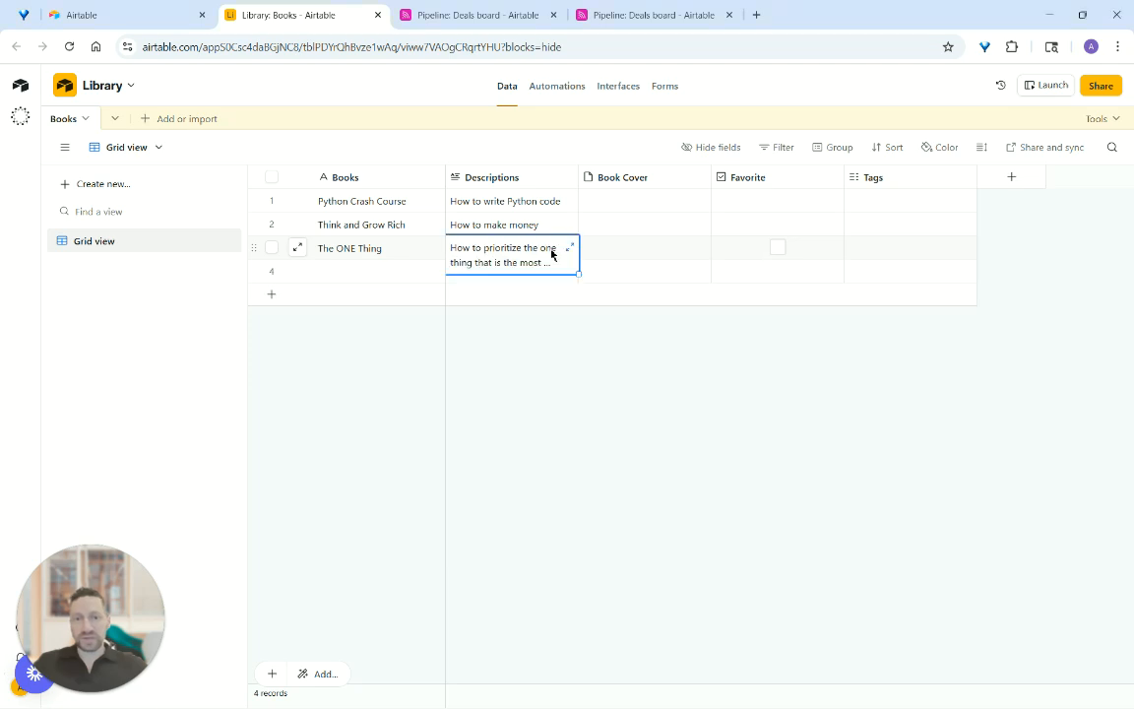
left_click(712, 323)
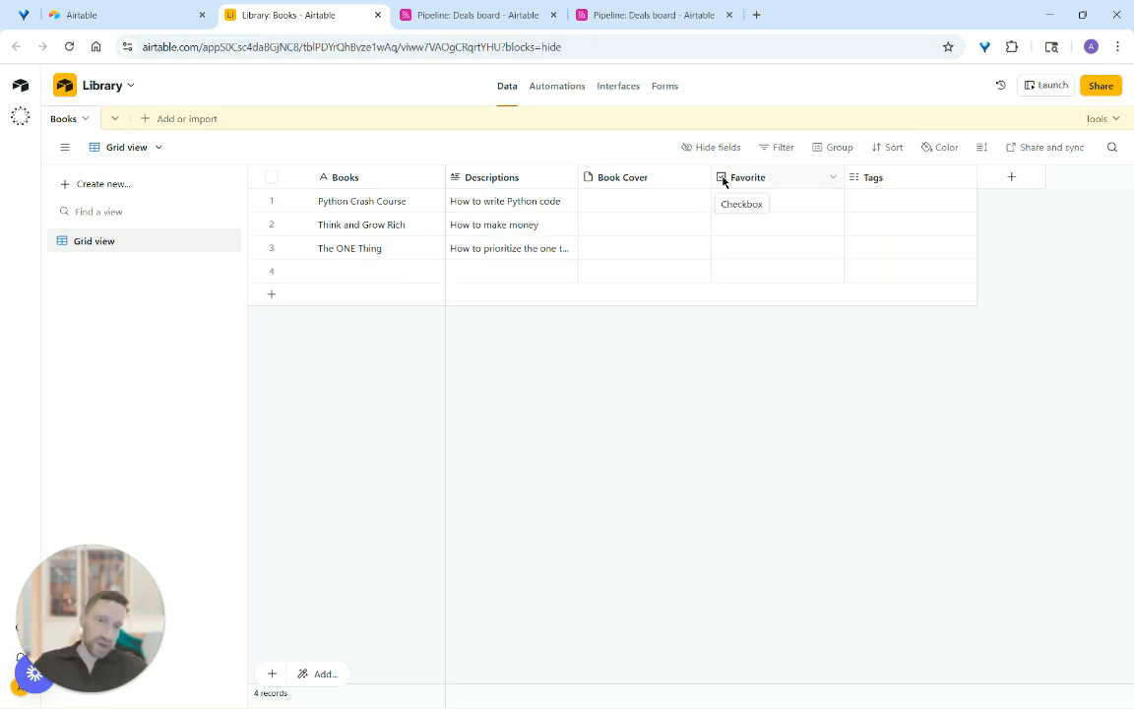
double_click(763, 180)
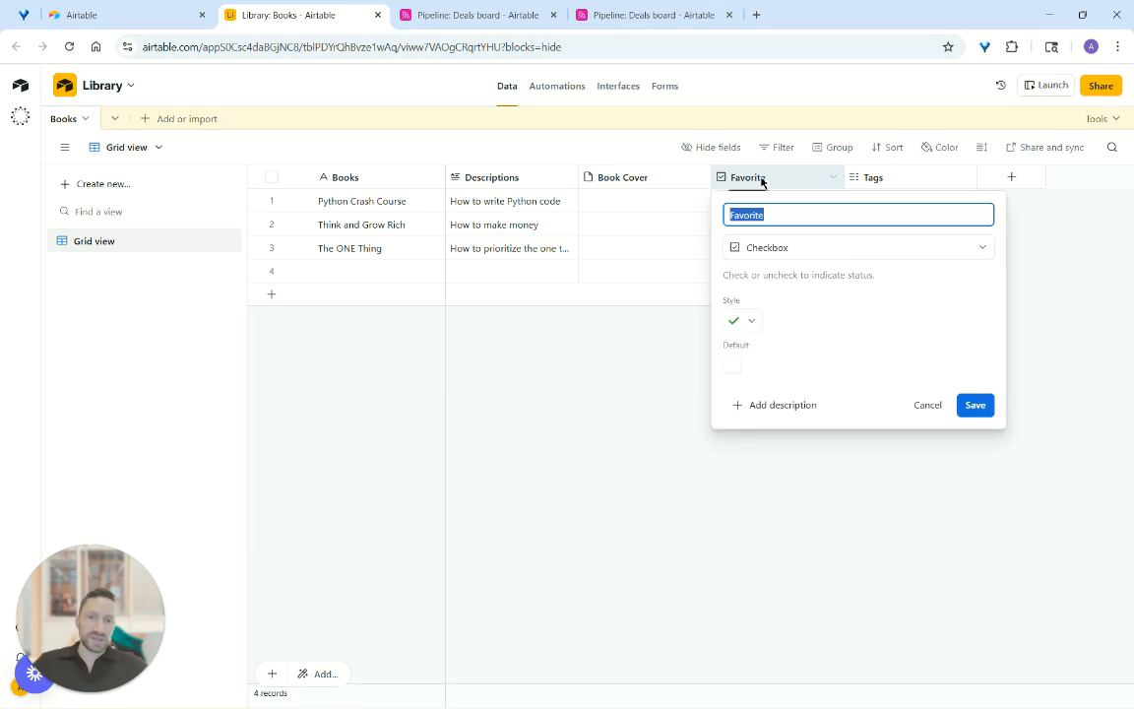
left_click(980, 255)
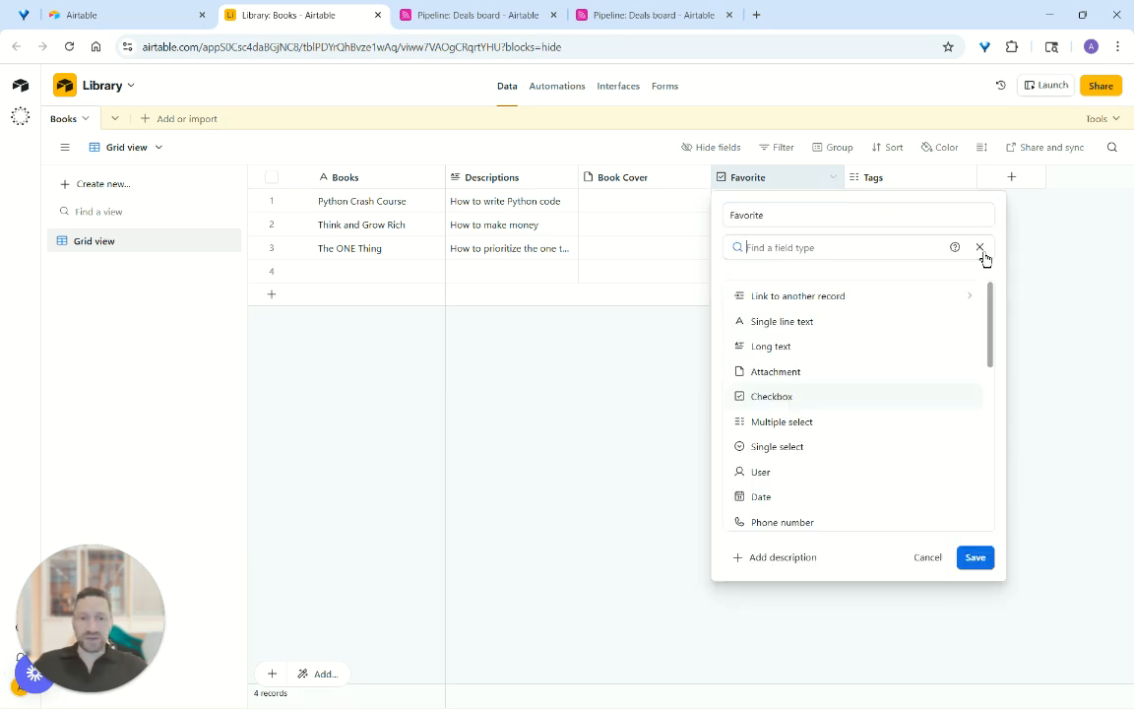
left_click(930, 559)
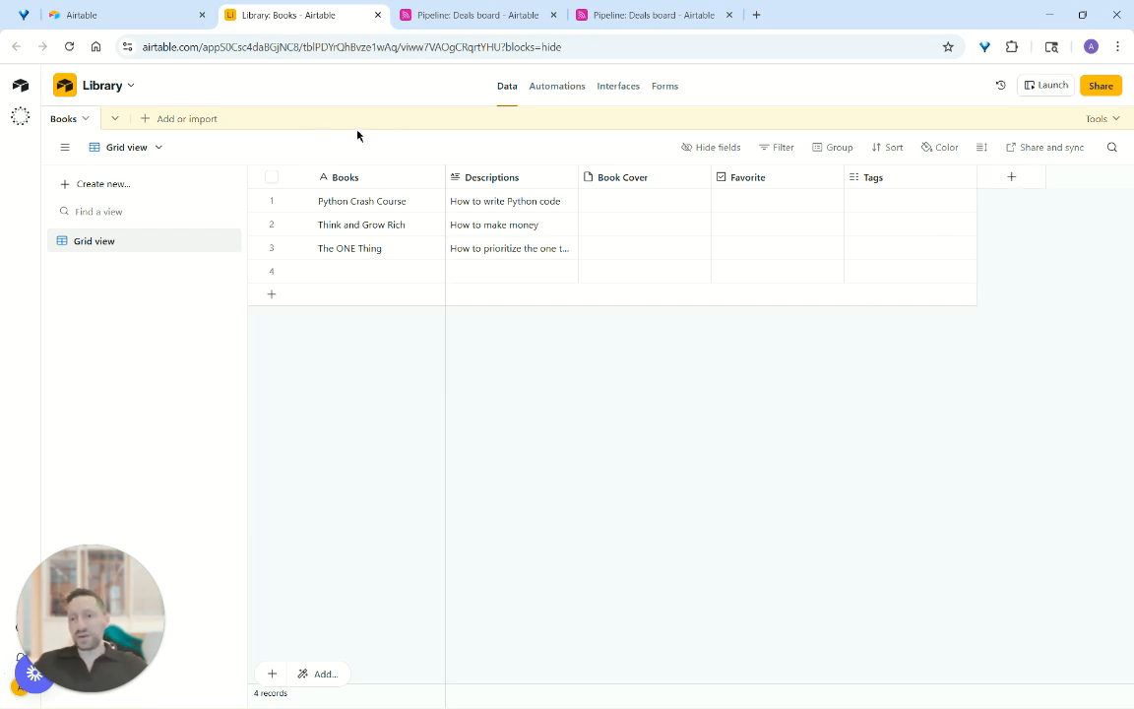
- Compare the Library base's data view with the Sales Pipeline Deals board interface and its editor with the AI chat
left_click(149, 13)
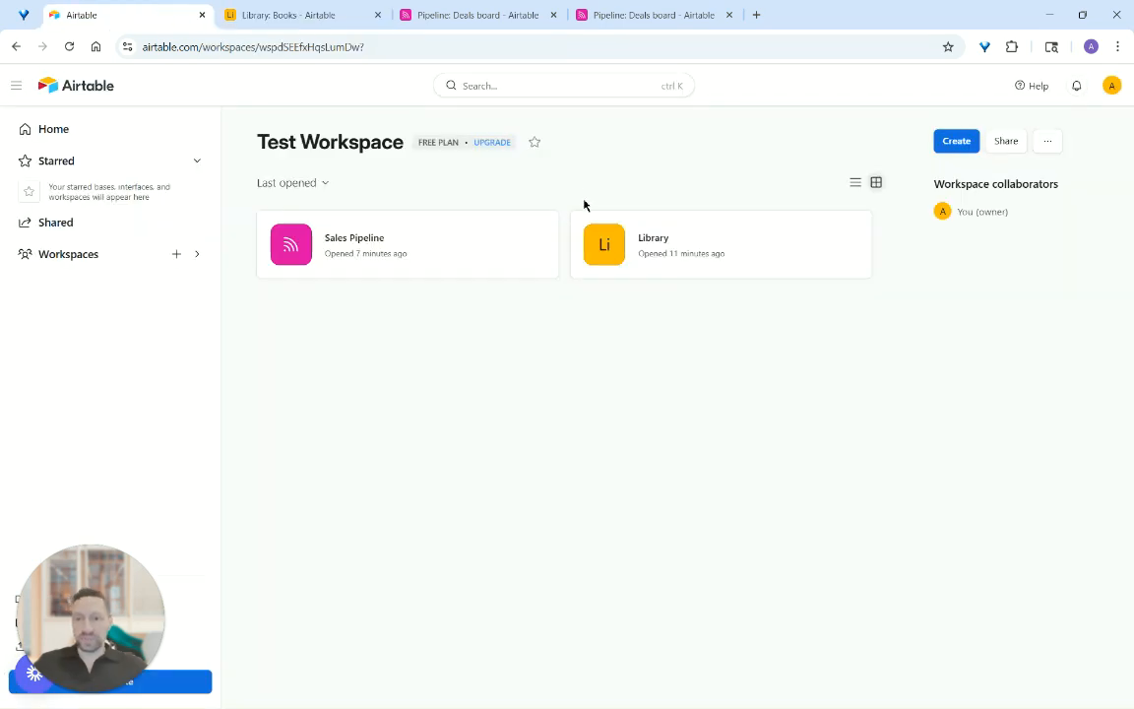
left_click(434, 14)
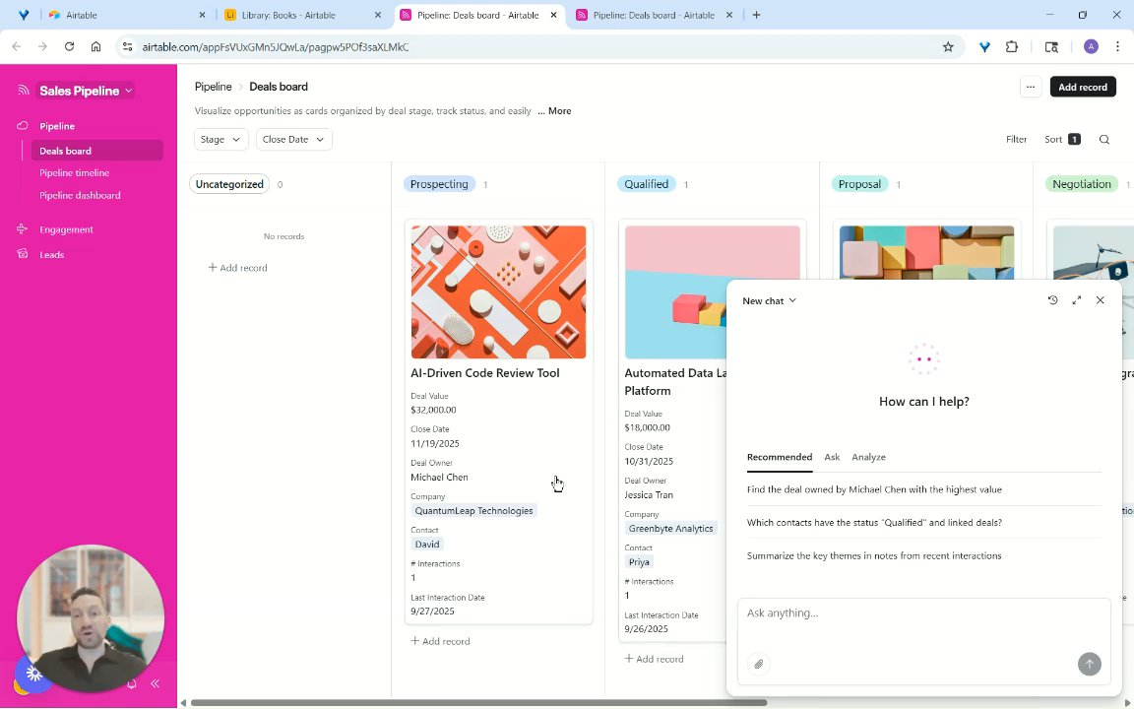
left_click(279, 14)
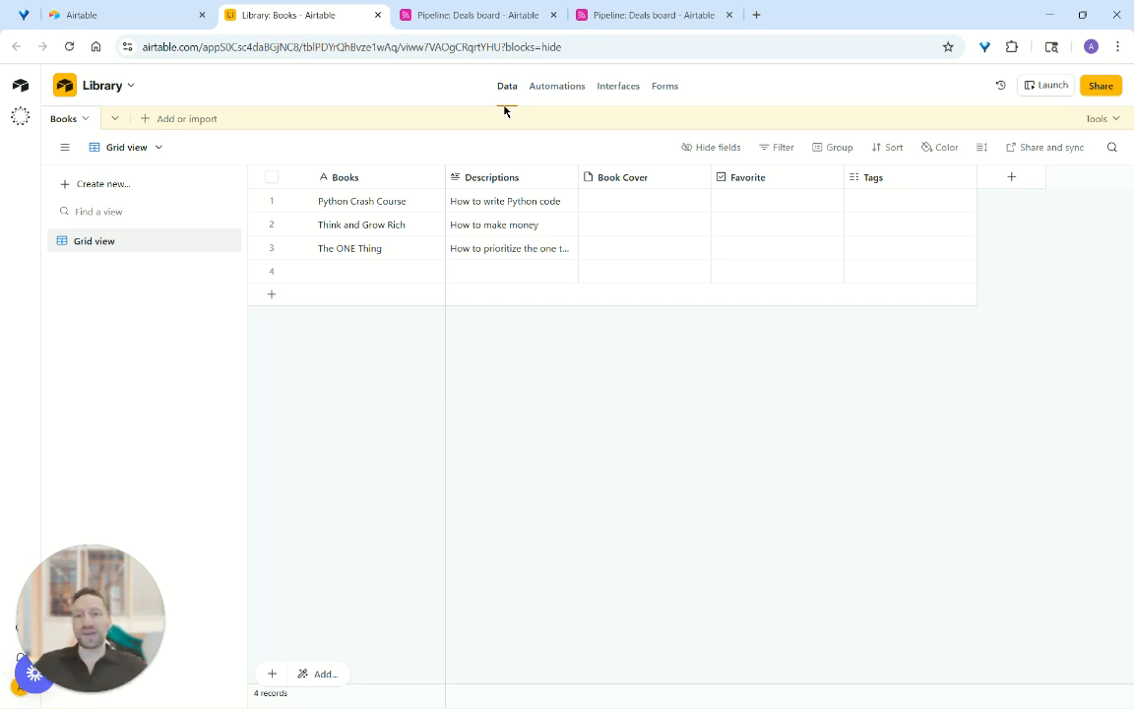
left_click(467, 18)
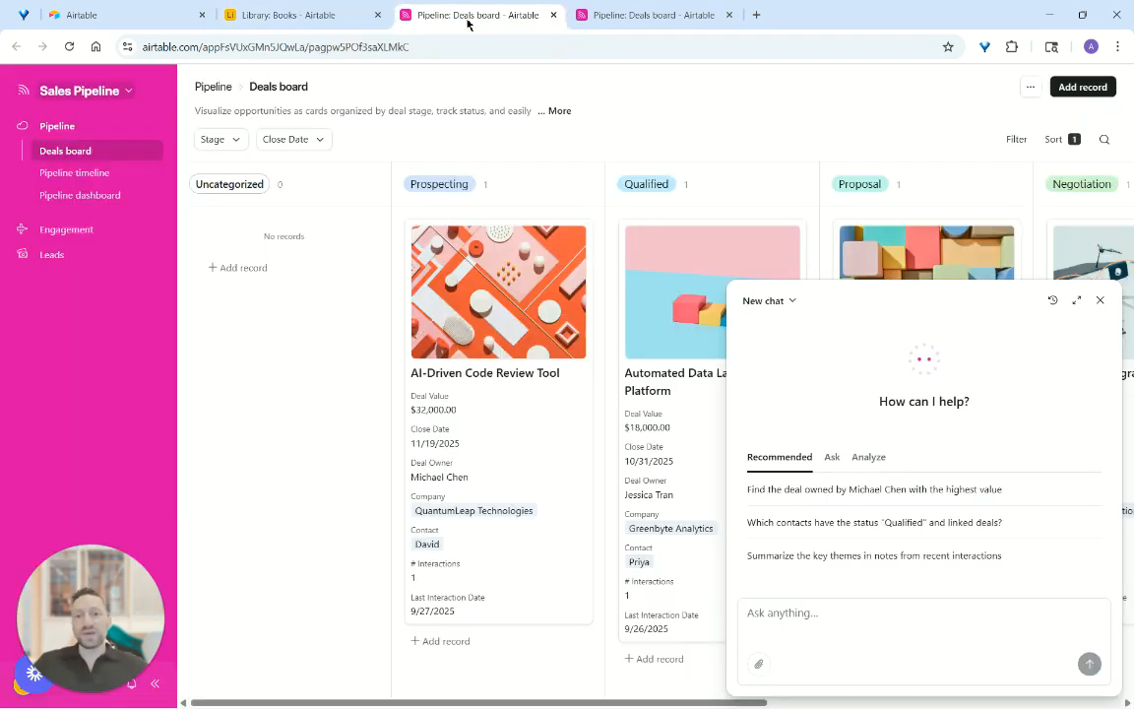
left_click(305, 12)
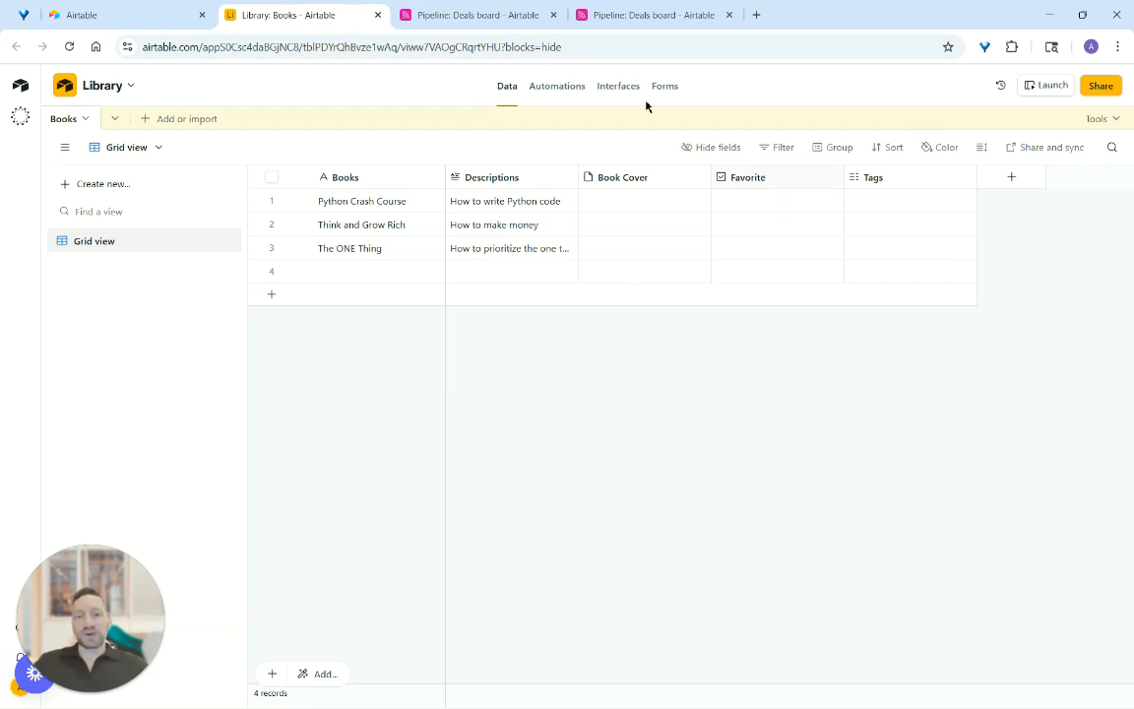
left_click(460, 15)
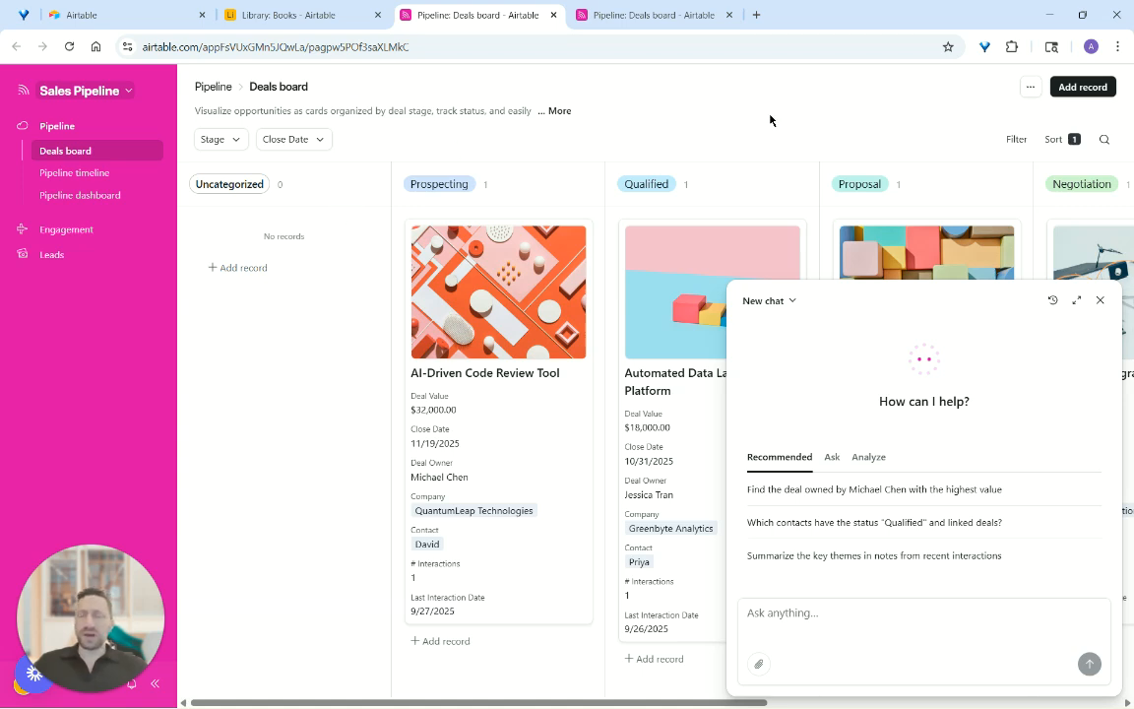
left_click(653, 14)
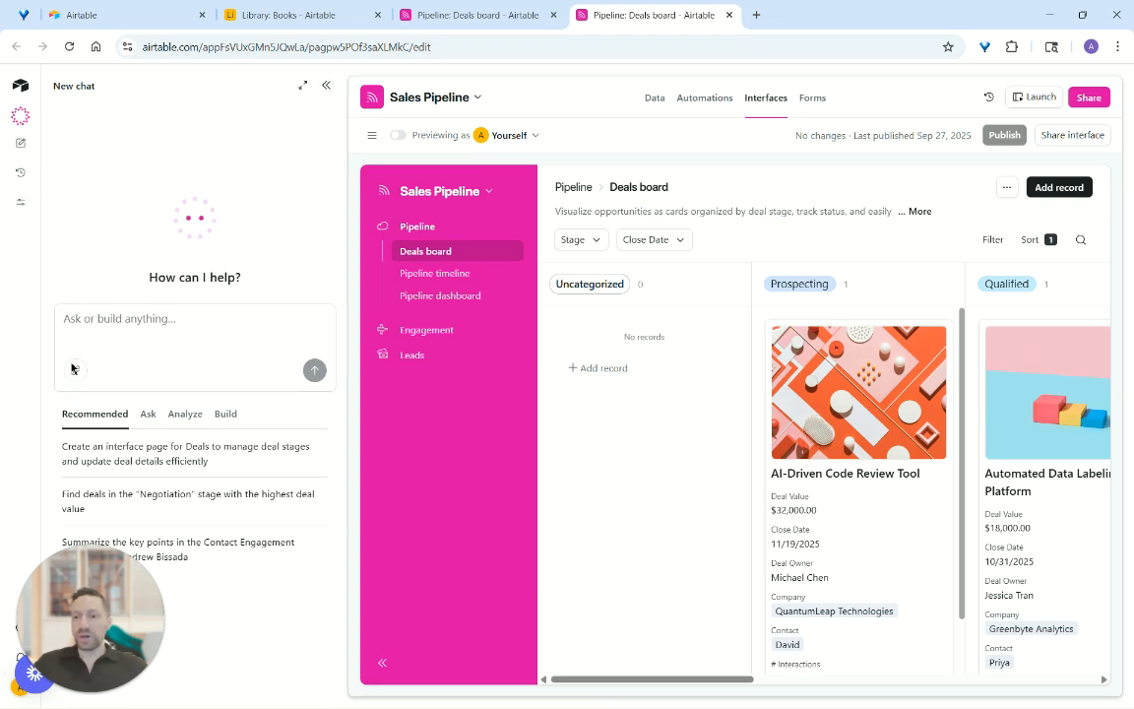
left_click(126, 345)
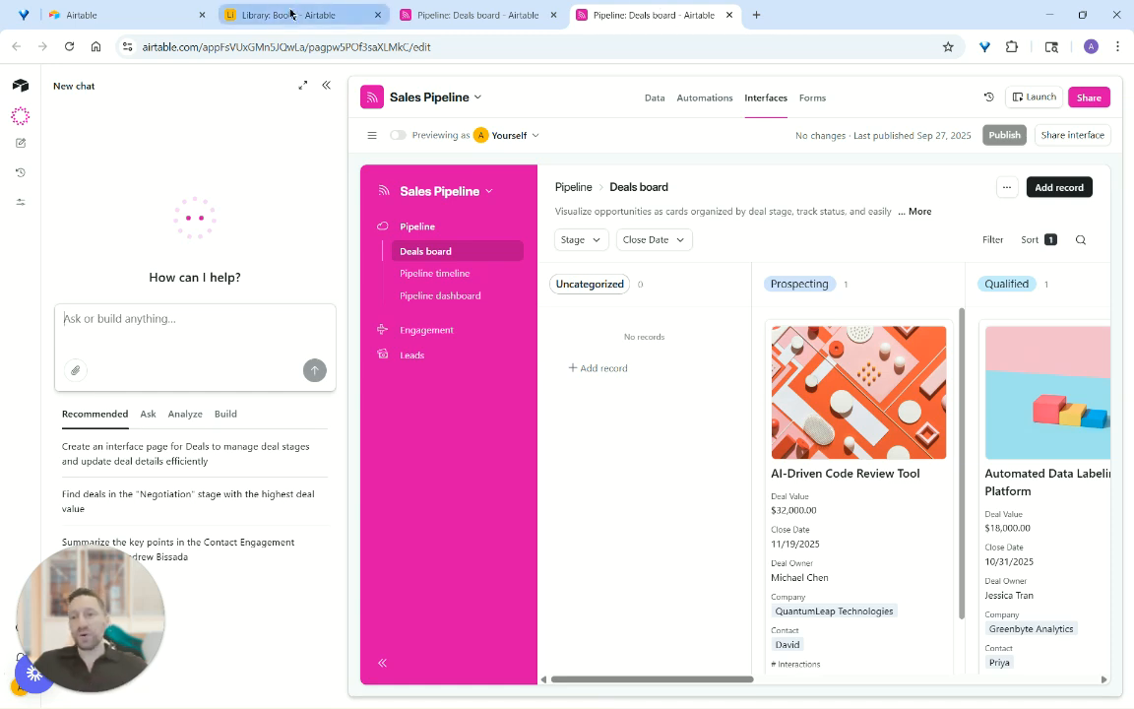
- Create a new app in Test Workspace using the Build an app with Omni option
left_click(106, 12)
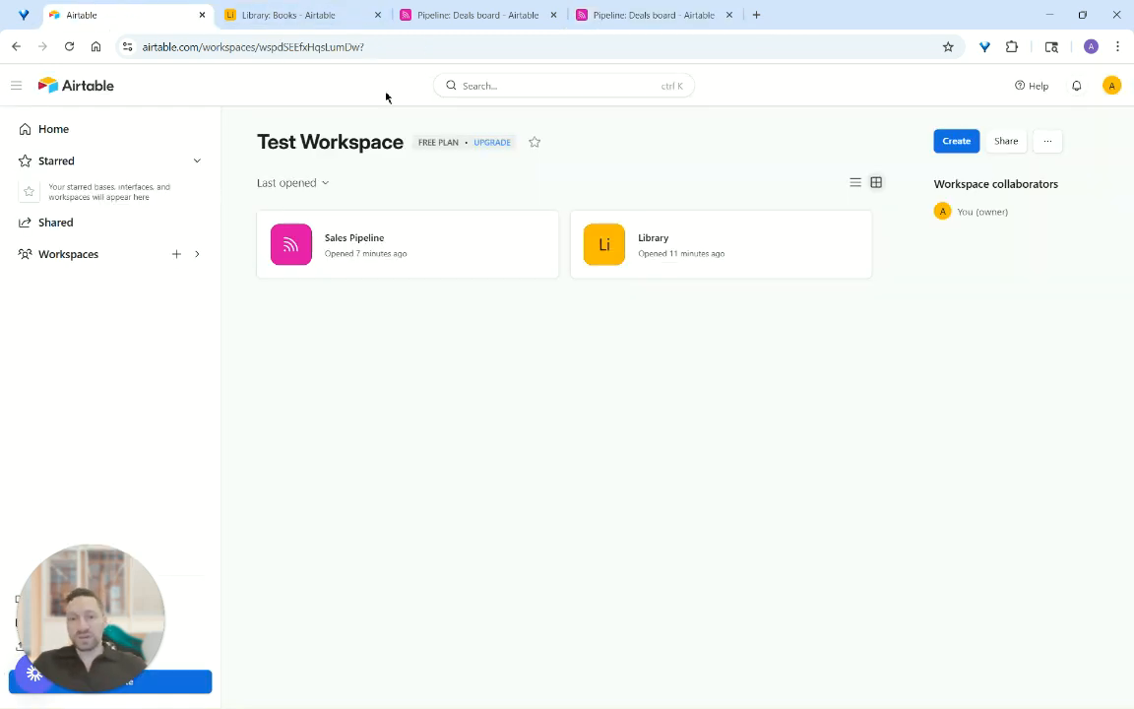
left_click(950, 148)
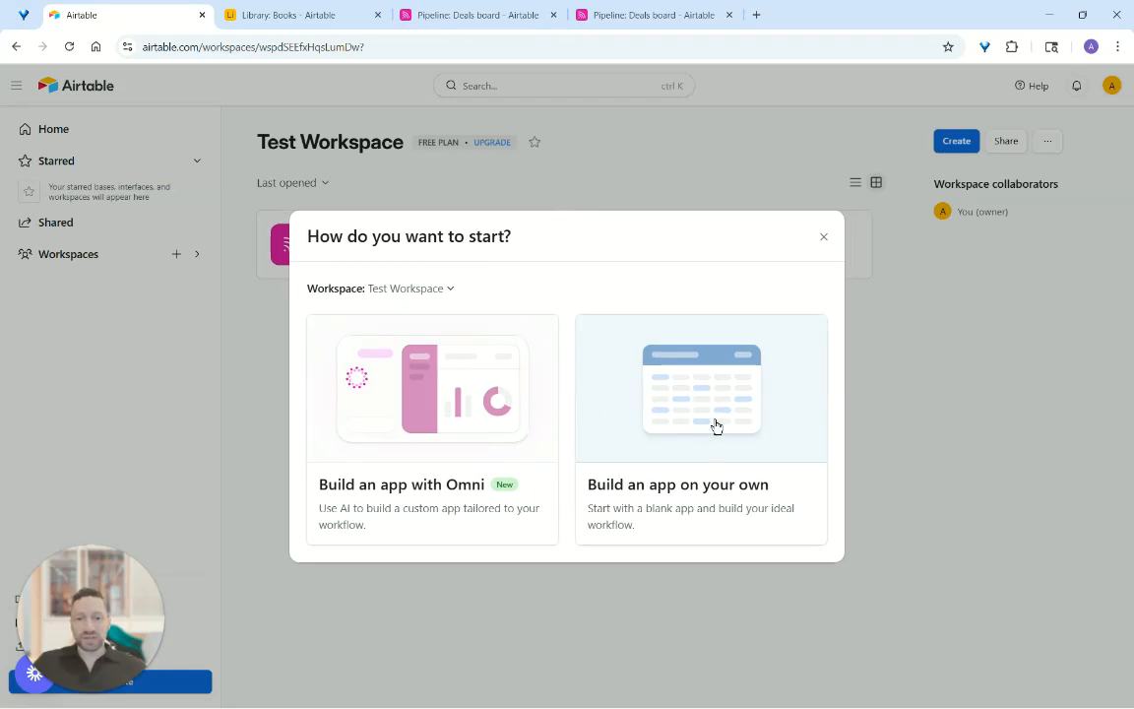
left_click(417, 492)
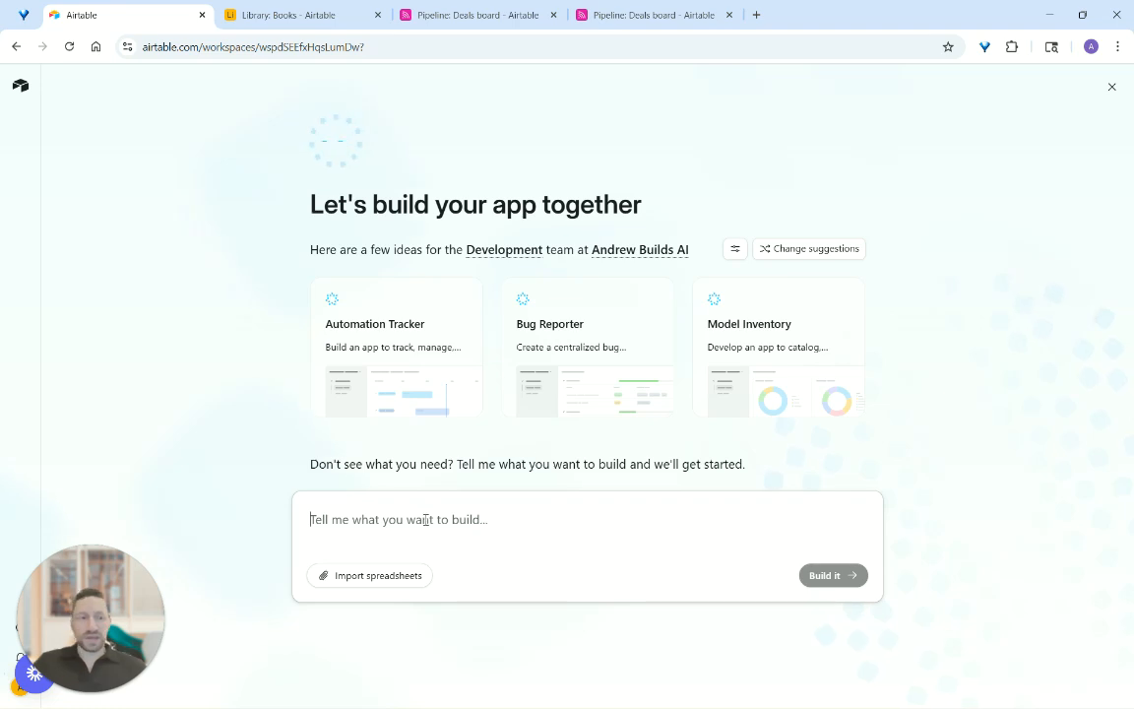
key("alt+Tab")
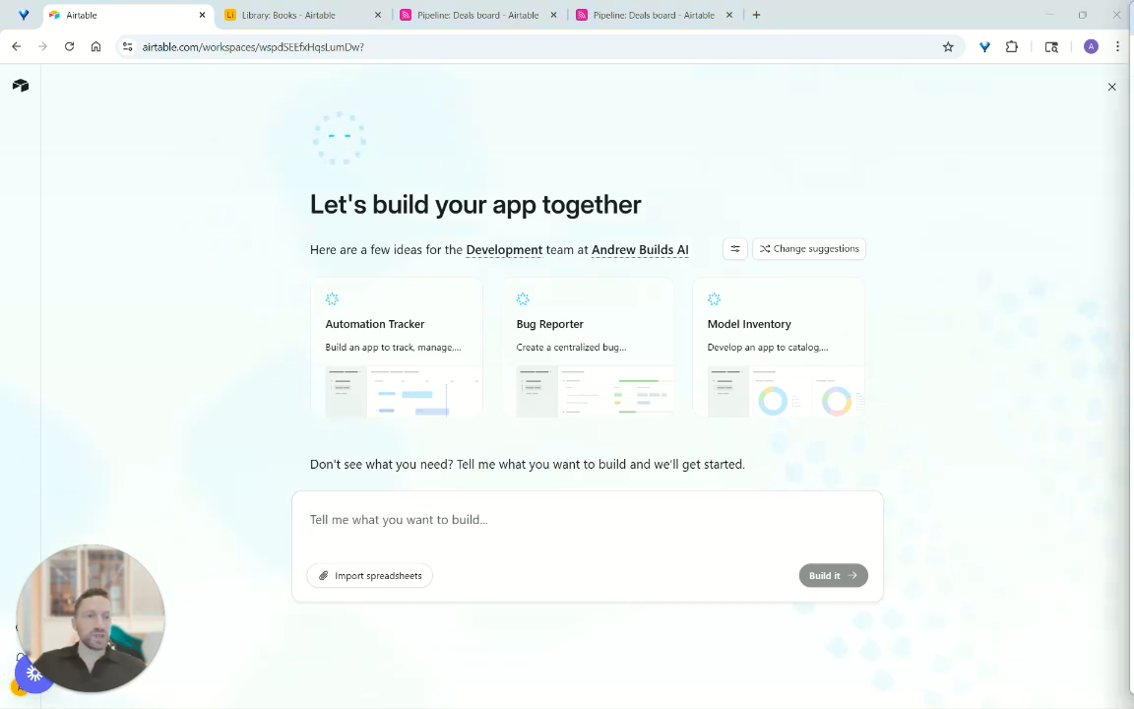
left_click(500, 540)
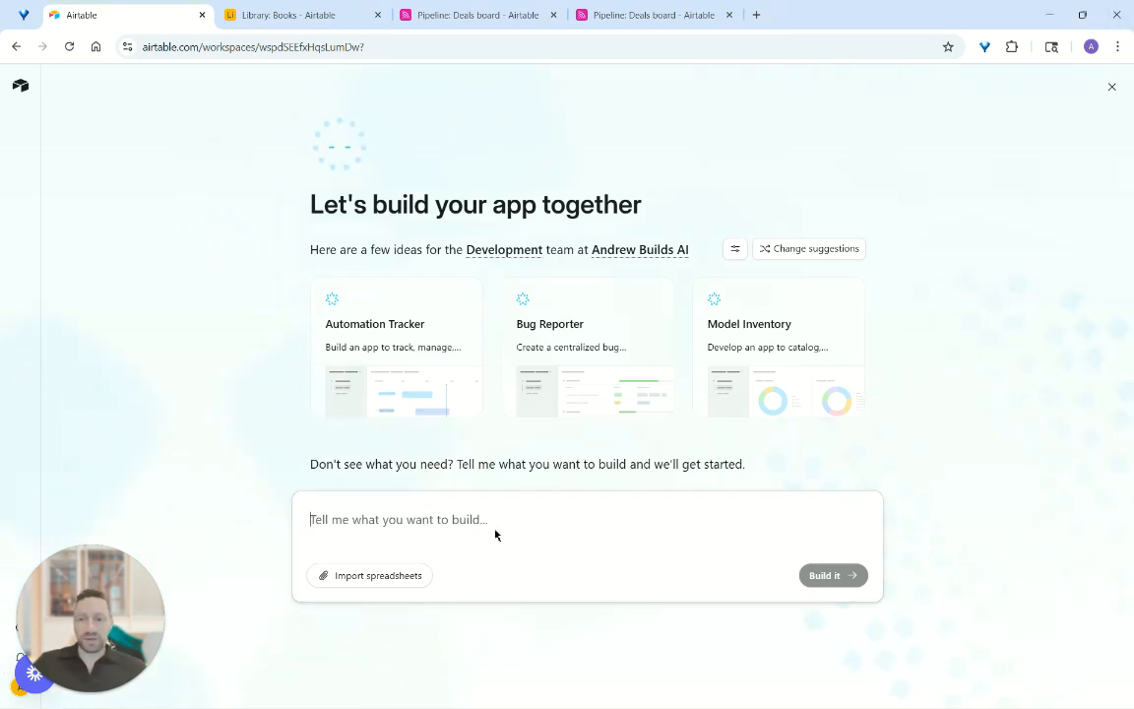
- Begin the app prompt with "We are building a sales pipeline, here are the tables we need:"
type("We a")
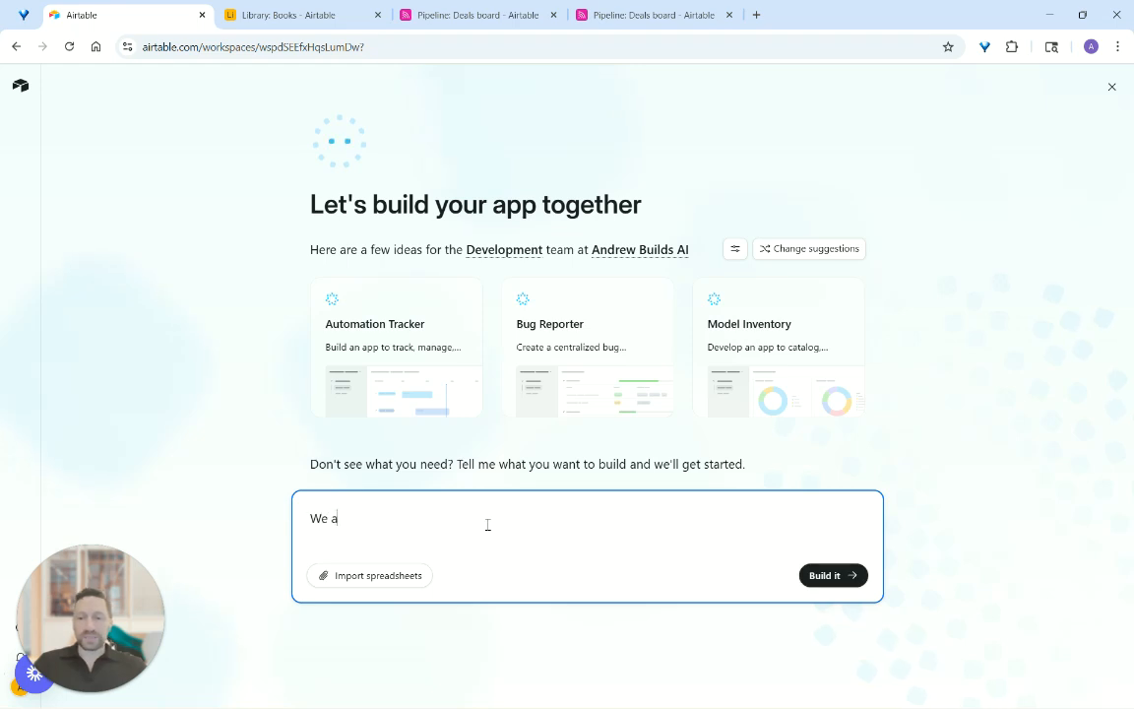
type("re building a sales")
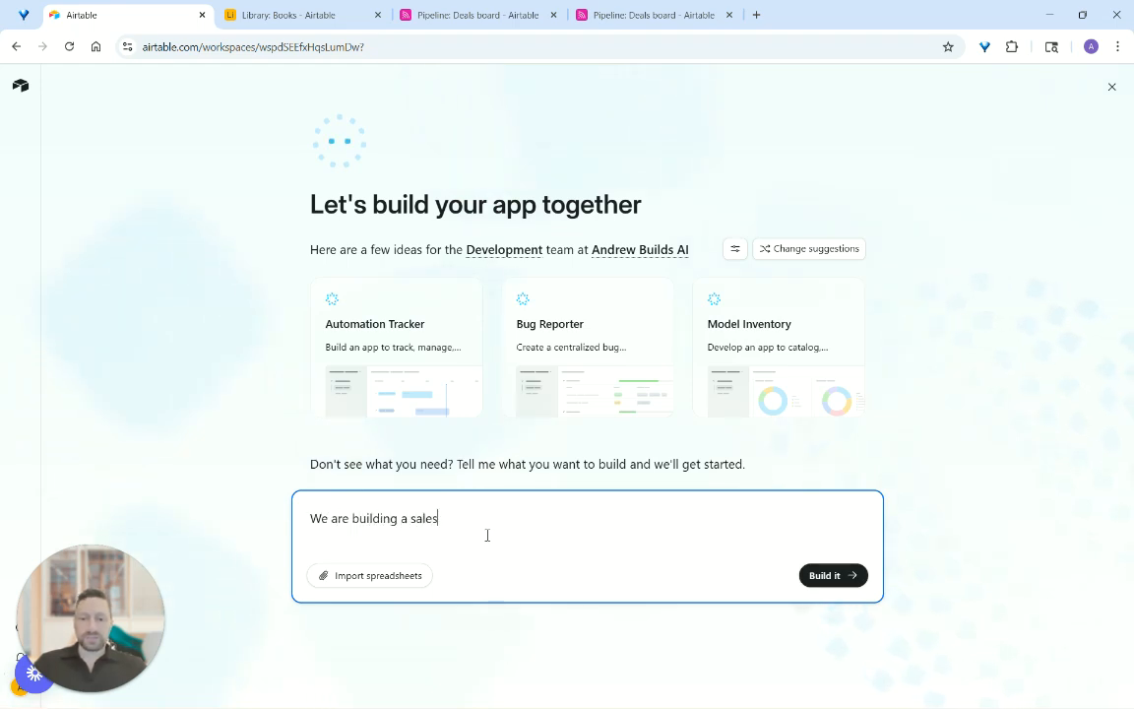
type(" pipeline, here ")
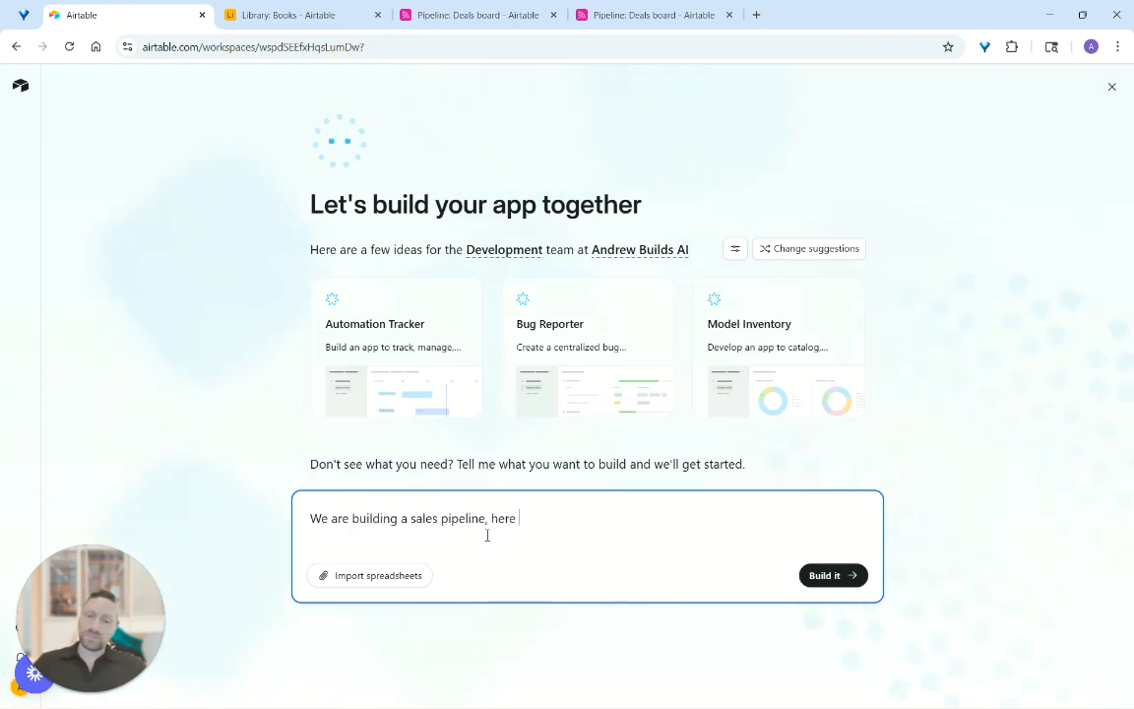
type("are the tables we need:")
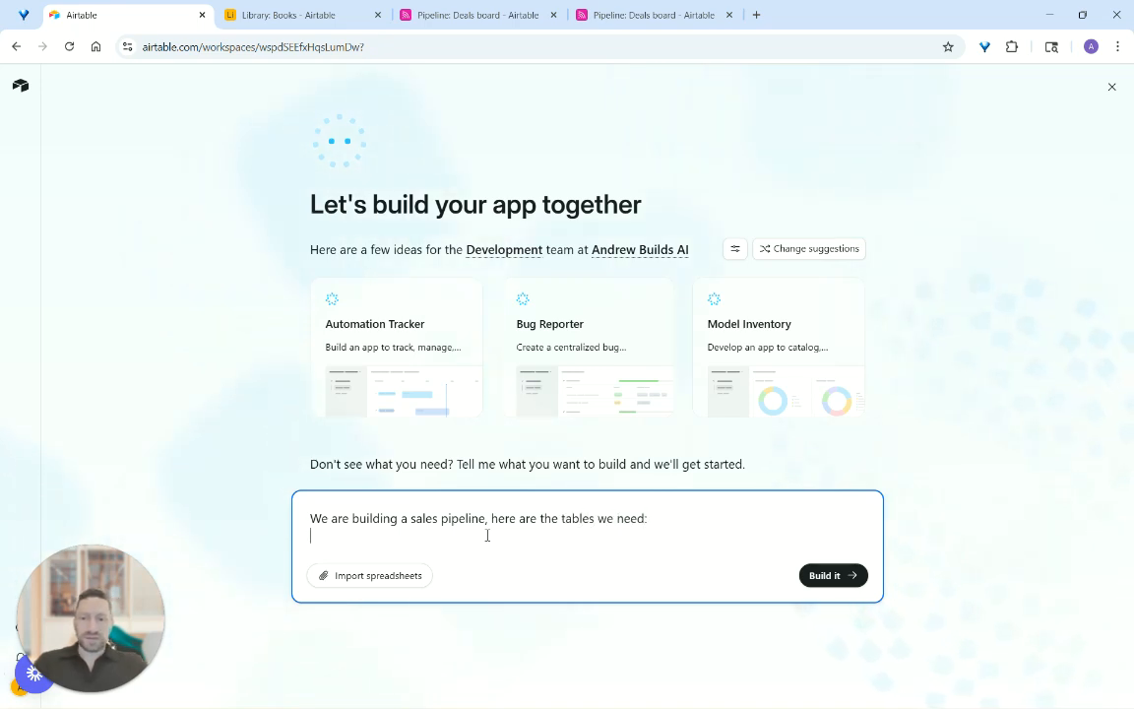
- Complete the prompt with a numbered list of Contacts, Companies, Interactions, Deals and Lead Source (Marketing Campaigns), and start the build
key("alt+Tab")
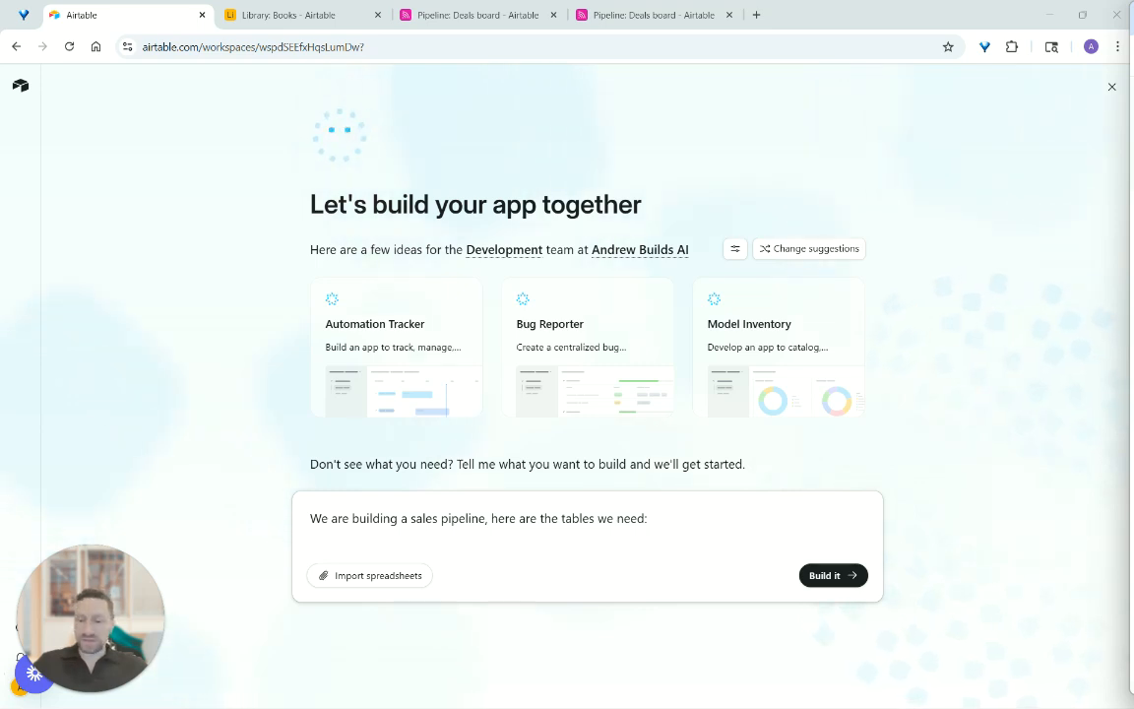
left_click(704, 537)
key("shift+Return")
type("1. Contacts 2. Companies 3. Interactions 4. Deals 5. Lead Source (Marketing Campaigns)")
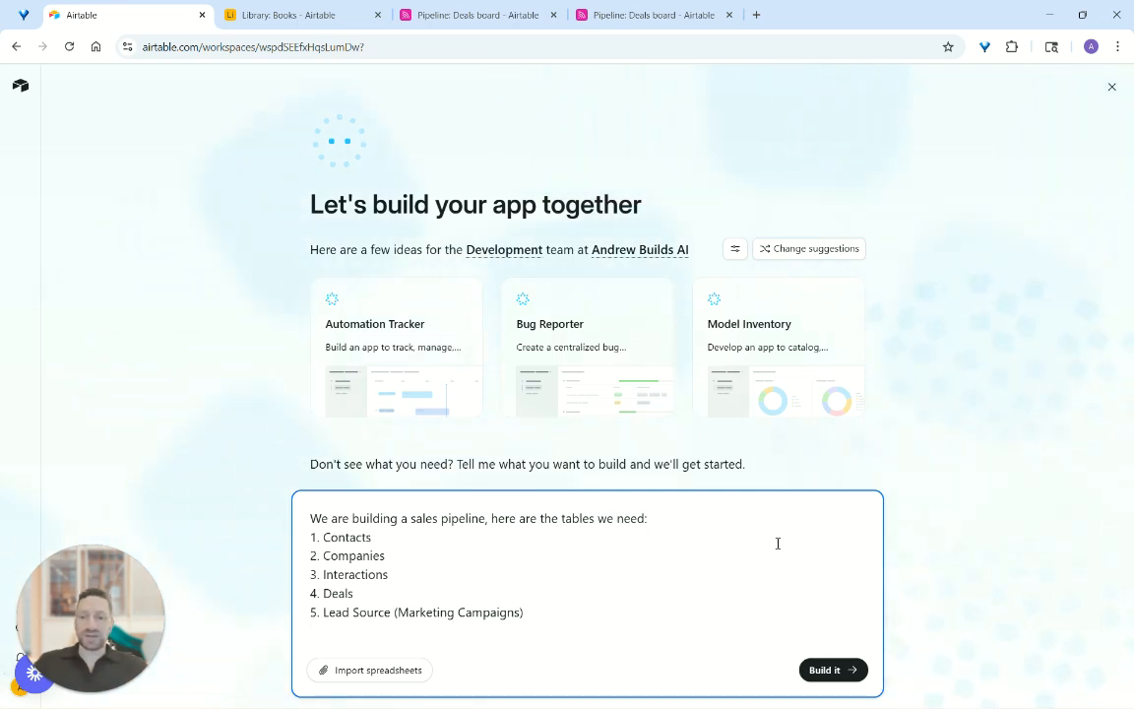
left_click(836, 671)
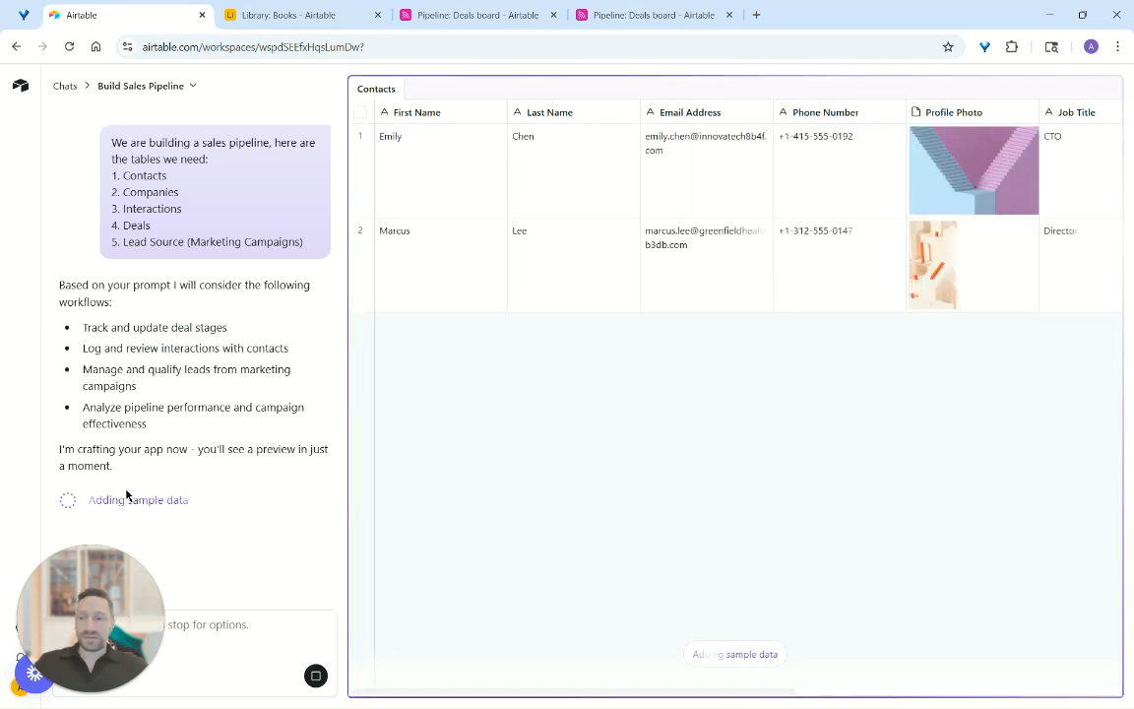
- In the existing Sales Pipeline base's editor, collapse the AI chat and view the Lead Sources table's data
left_click(458, 15)
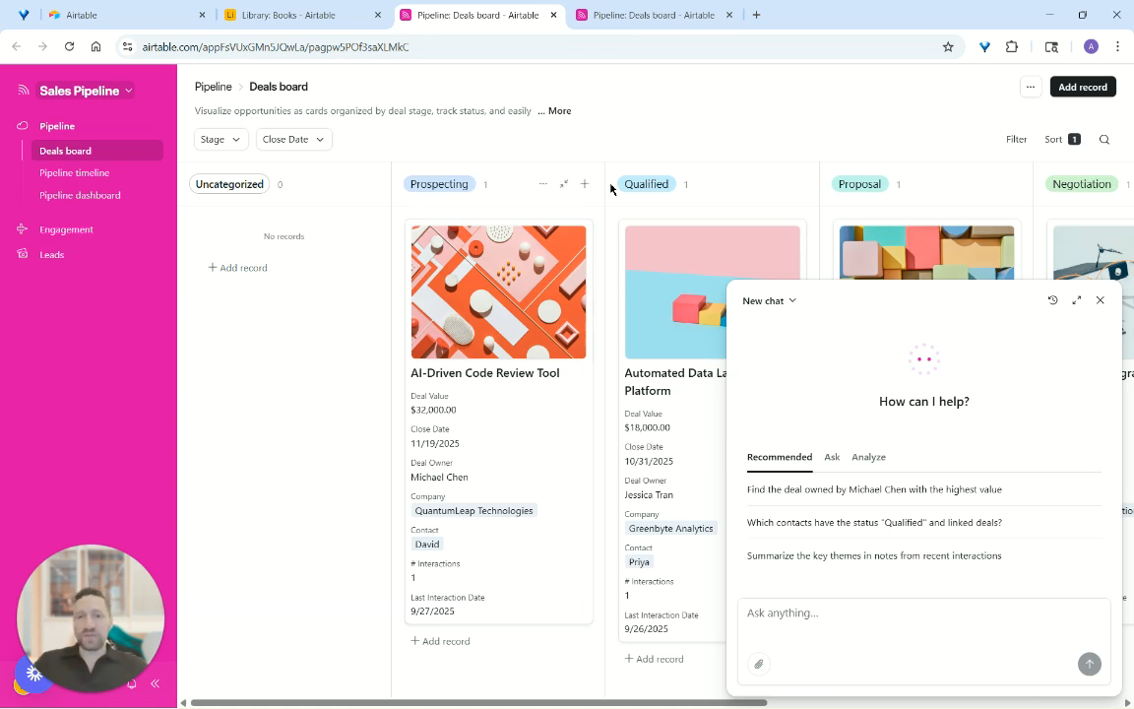
left_click(650, 9)
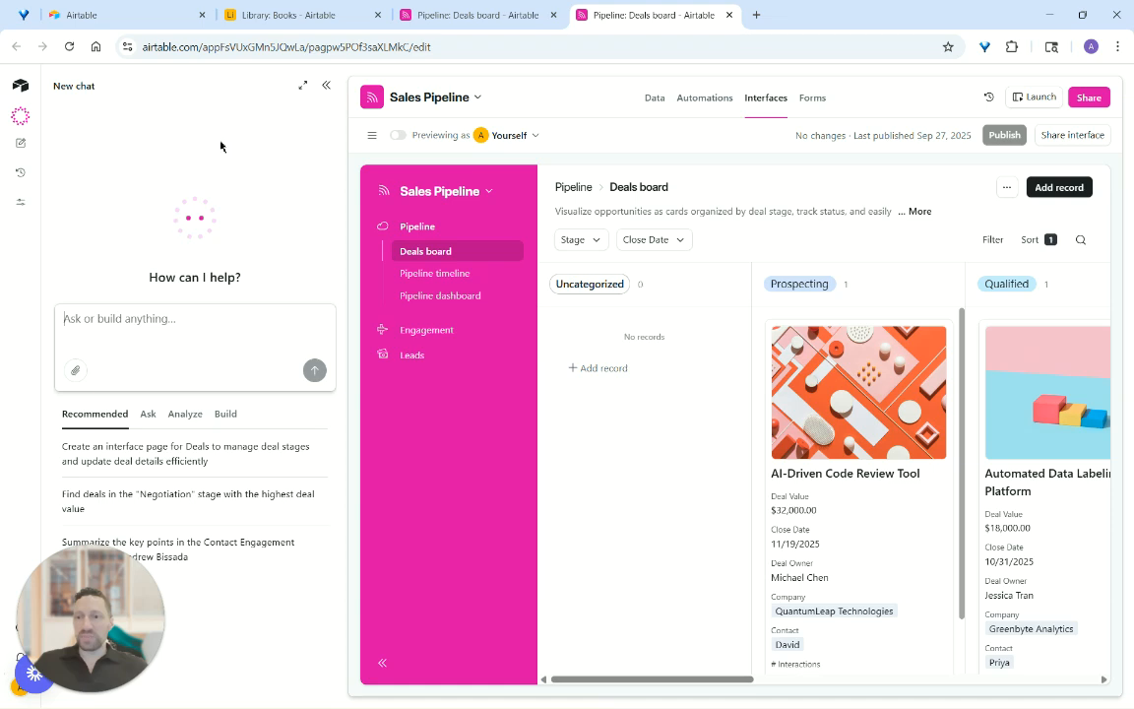
left_click(326, 86)
left_click(507, 90)
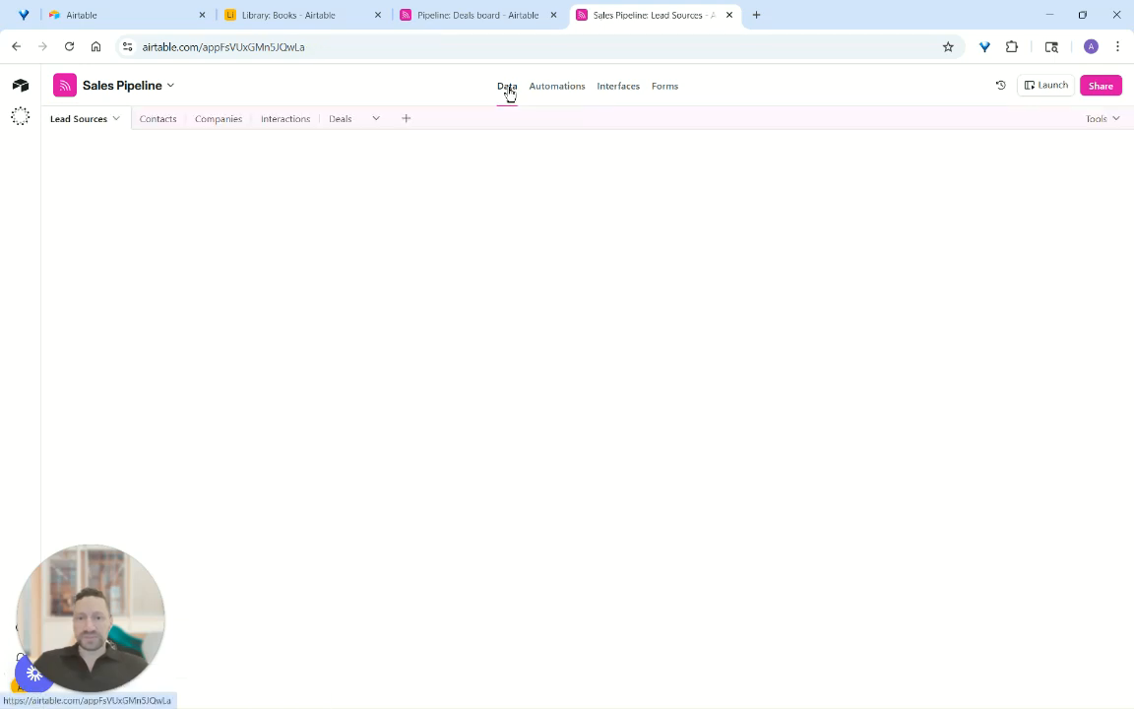
left_click(157, 119)
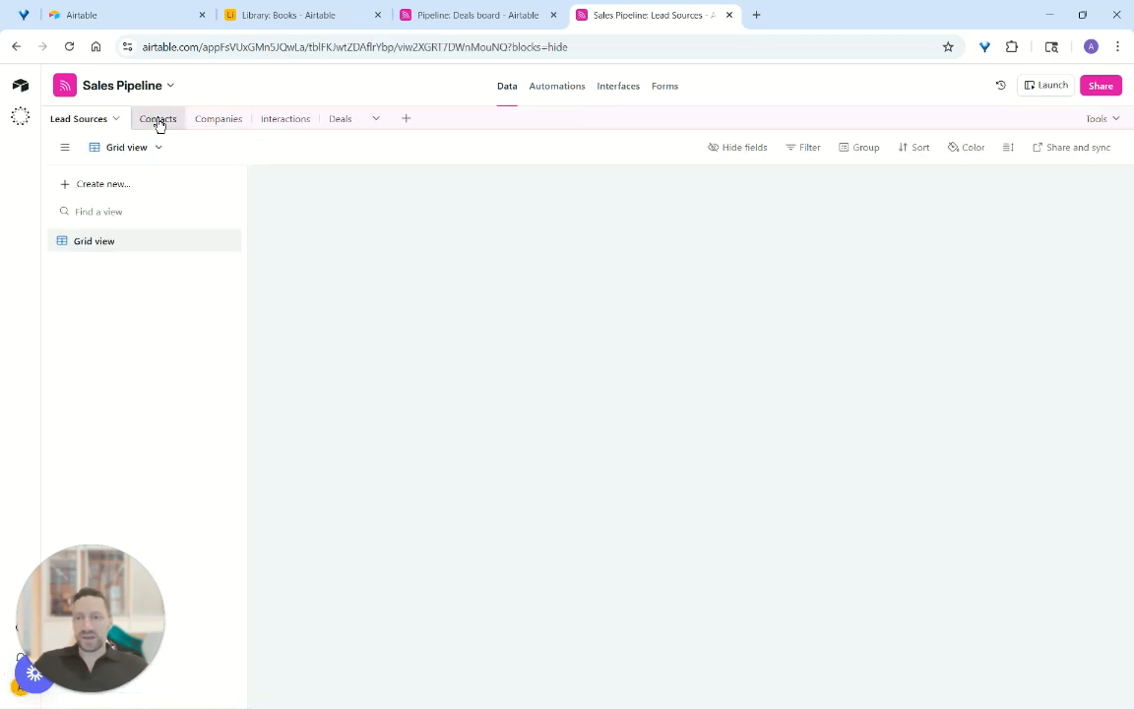
left_click(75, 118)
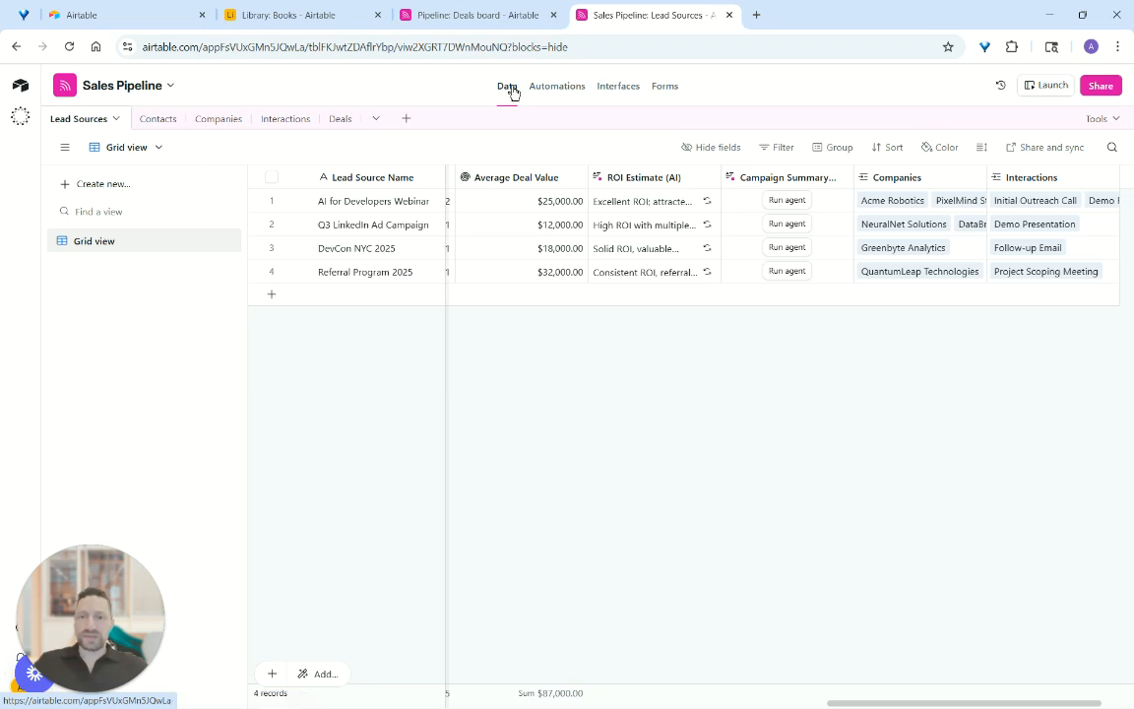
- Preview the Source Photo attachment of the AI for Developers Webinar record in Lead Sources, and close the preview
scroll(665, 240, "right", 1)
scroll(665, 240, "left", 10)
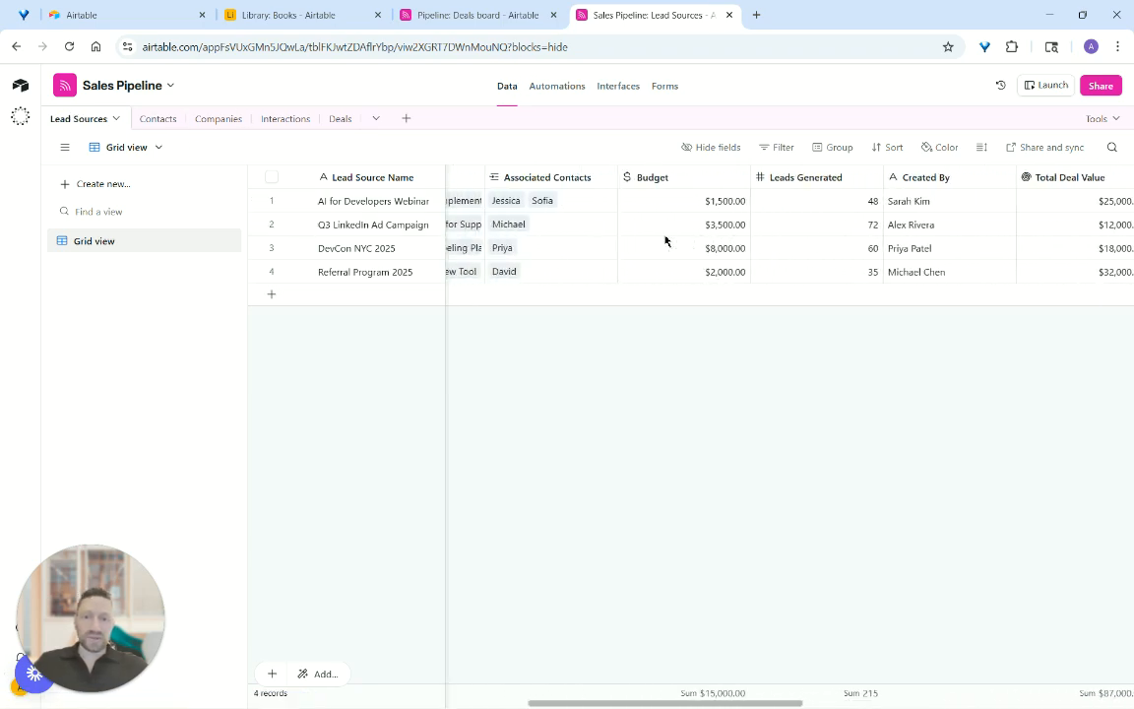
scroll(666, 241, "left", 5)
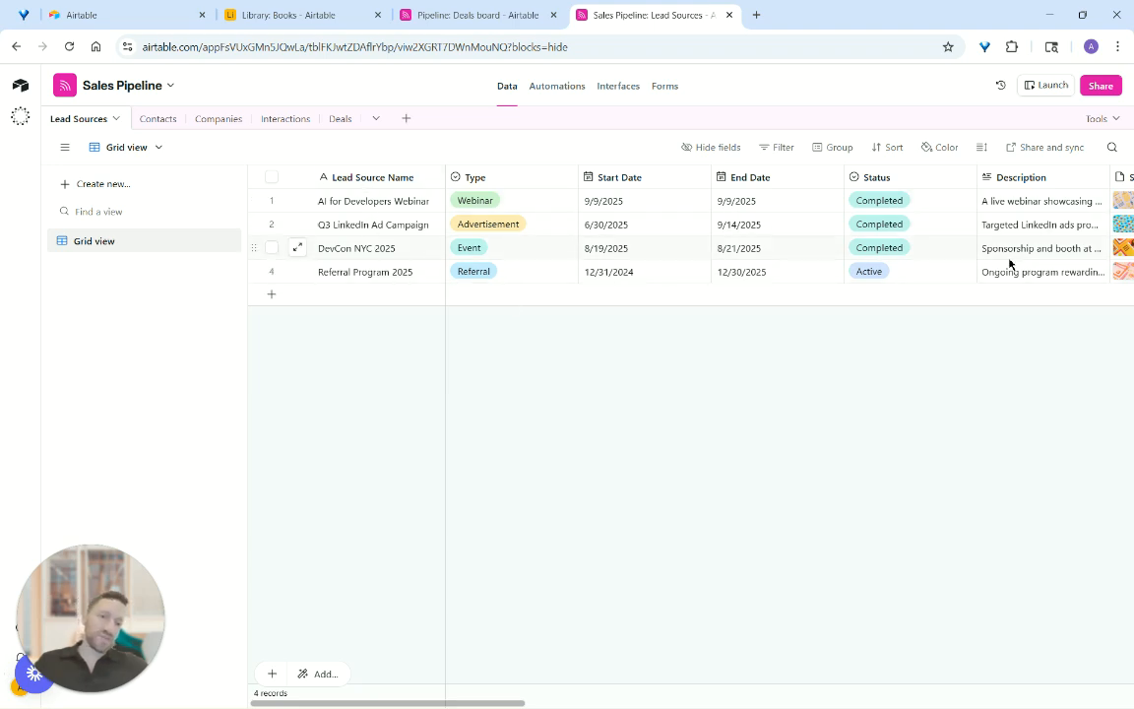
scroll(1011, 262, "right", 2)
scroll(1008, 262, "right", 2)
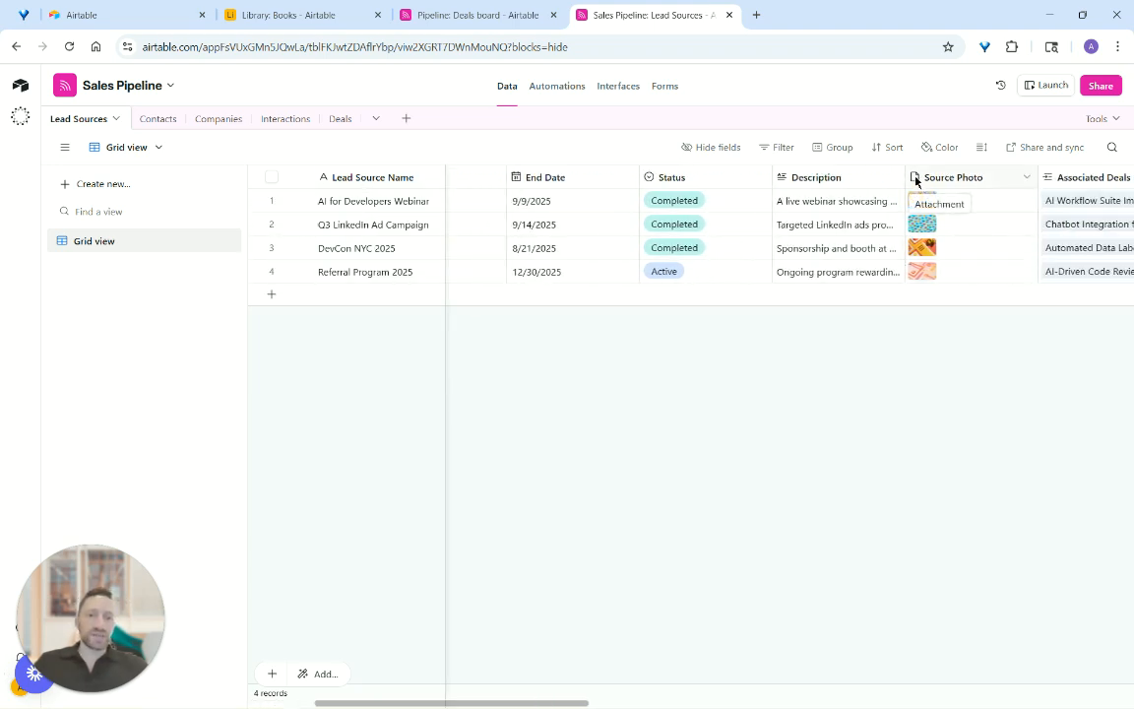
left_click(918, 207)
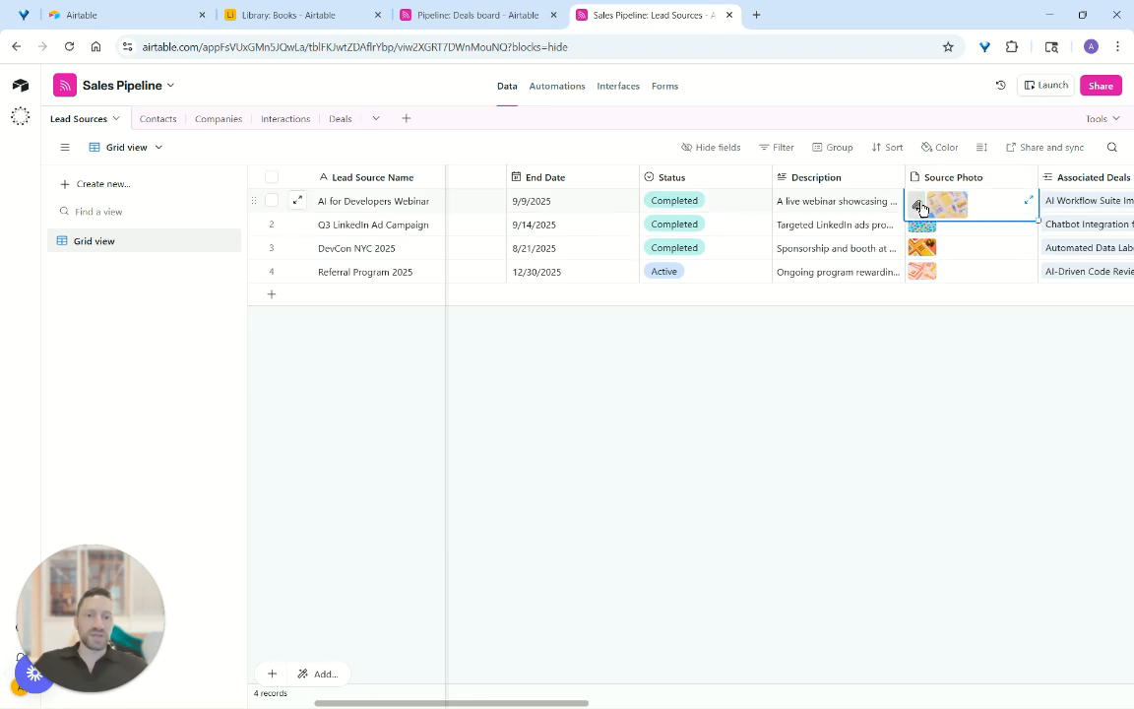
left_click(942, 211)
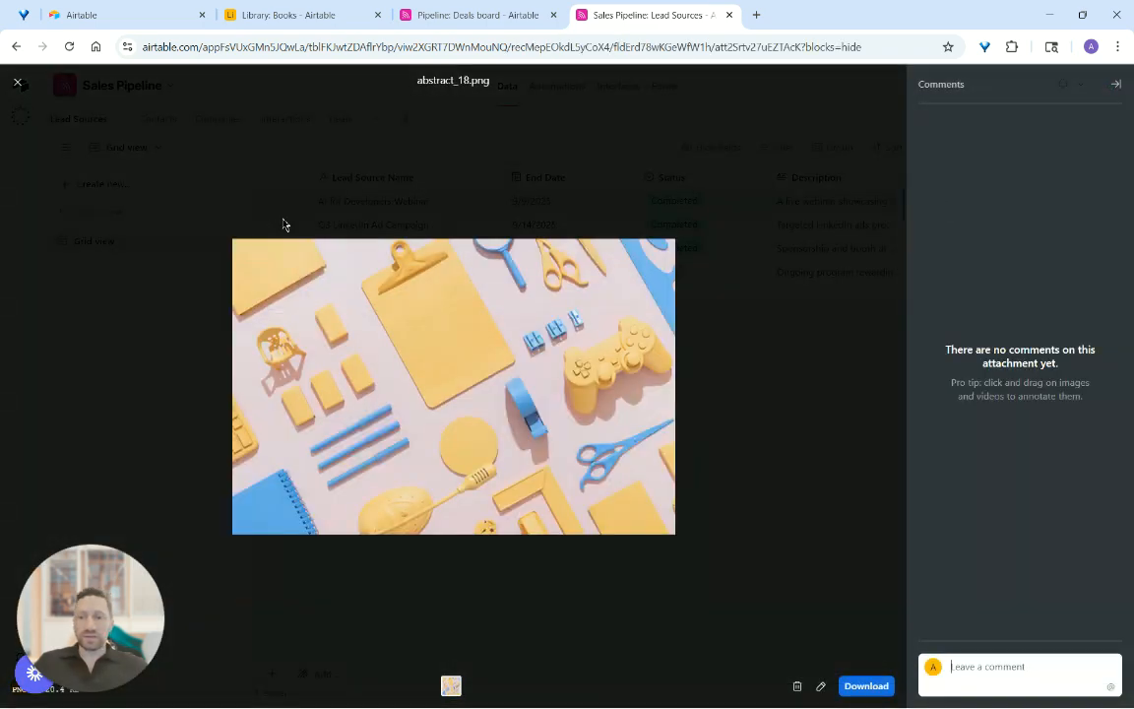
left_click(14, 82)
- Examine the Lead Sources fields from linked deals and contacts through budget, deal value rollups, counts and the AI ROI estimate
scroll(750, 234, "left", 2)
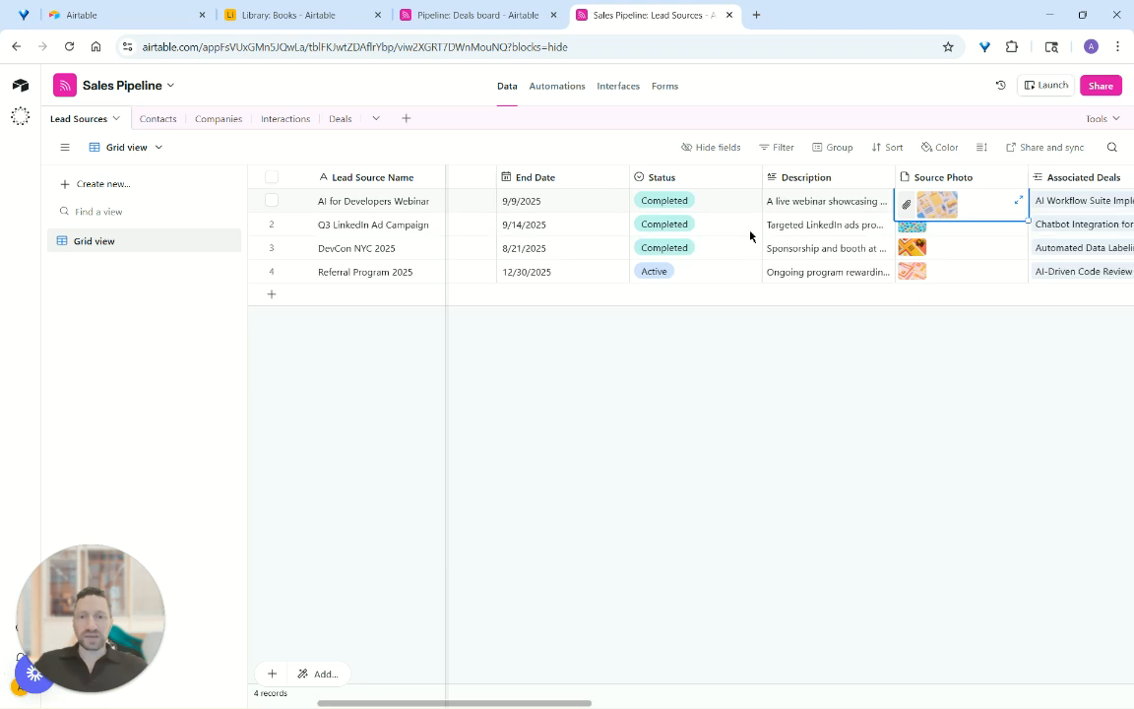
scroll(750, 235, "left", 2)
scroll(750, 234, "right", 4)
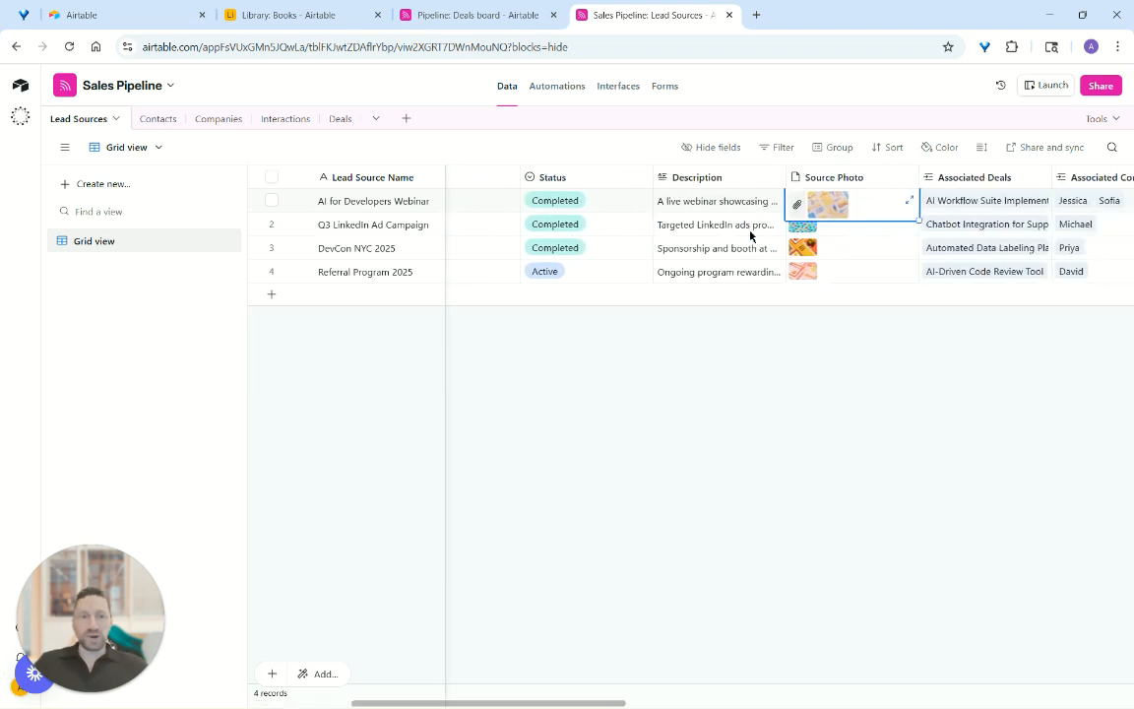
scroll(750, 234, "right", 2)
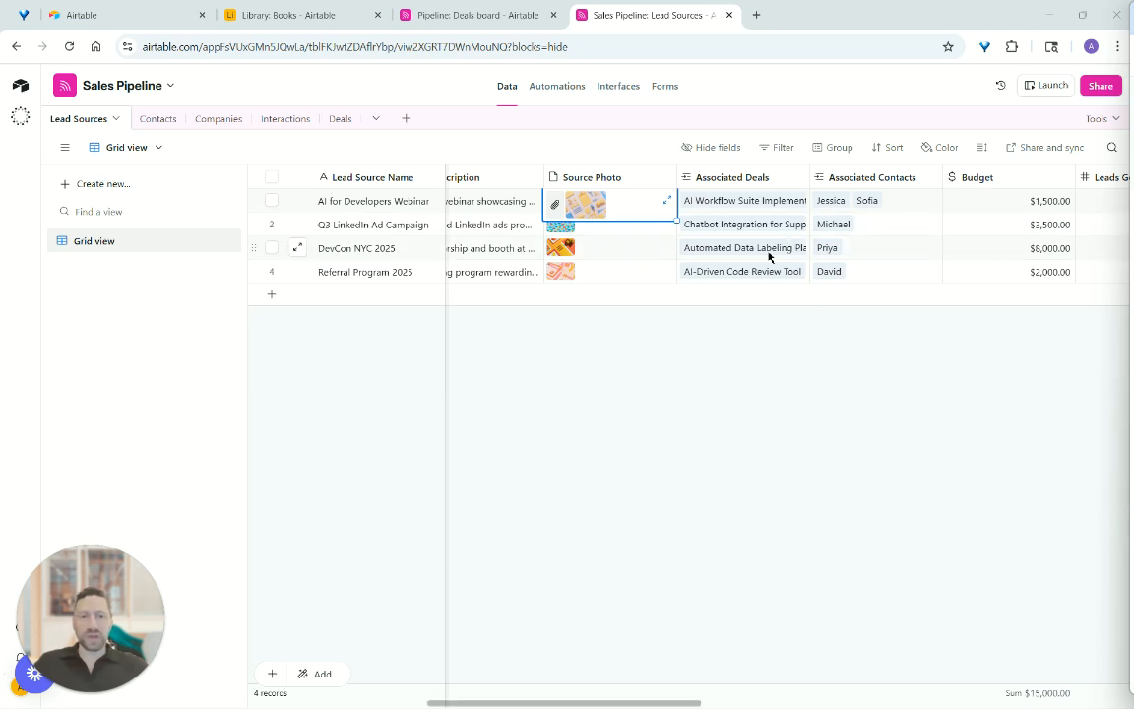
scroll(900, 255, "right", 4)
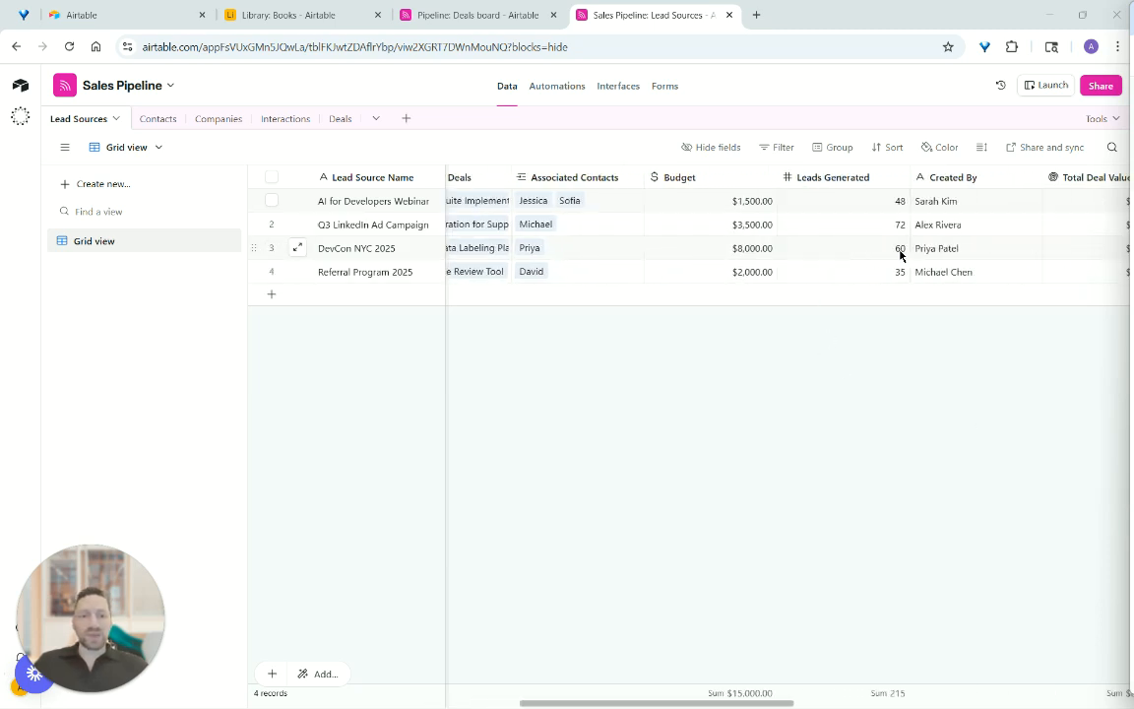
scroll(847, 277, "right", 4)
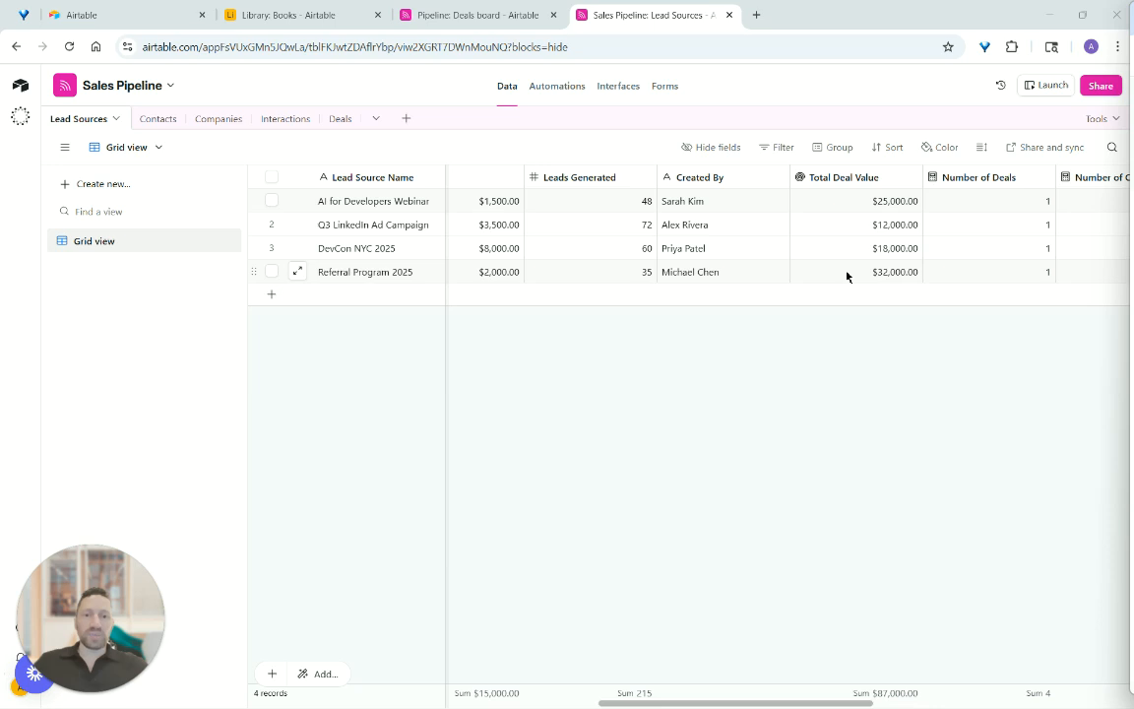
scroll(847, 277, "right", 2)
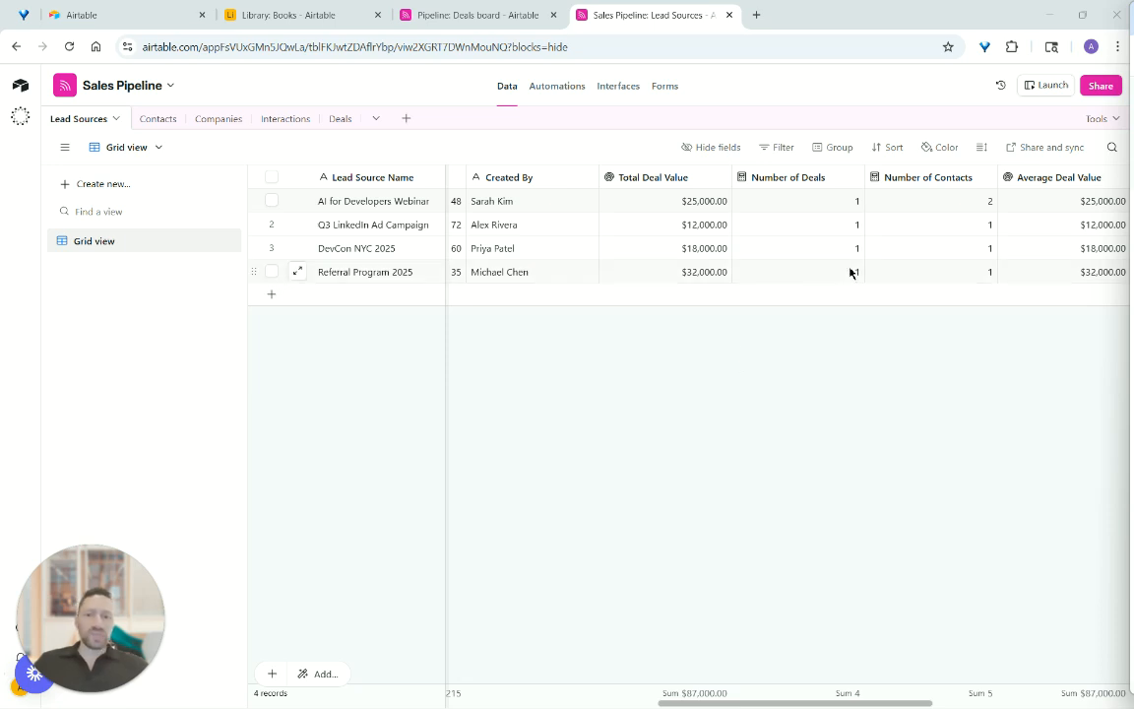
scroll(851, 273, "right", 2)
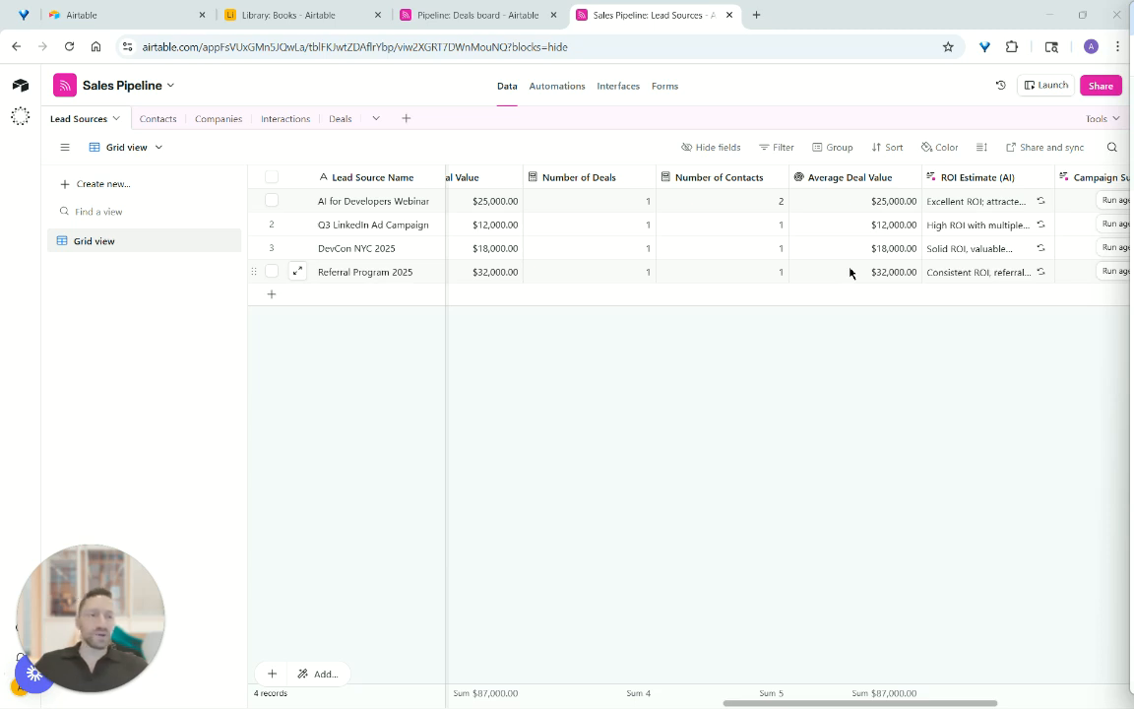
scroll(610, 265, "left", 10)
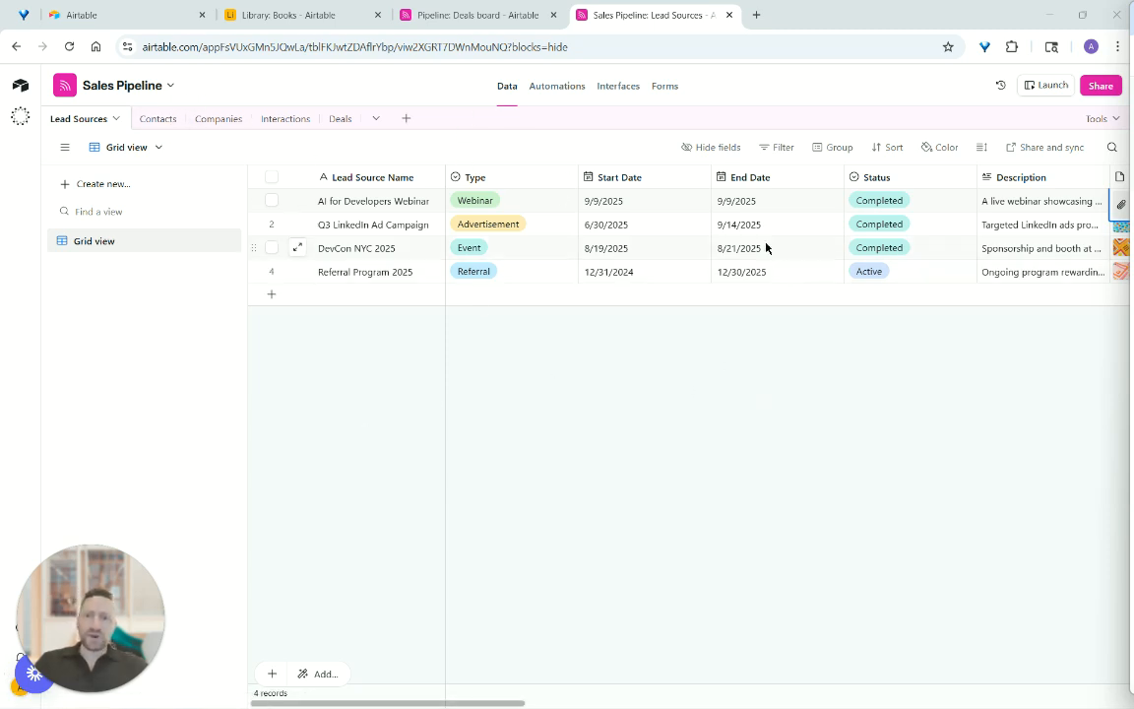
- Open the base's automations and review the Slack account, channel and message settings of the closed-won deal notification
left_click(553, 91)
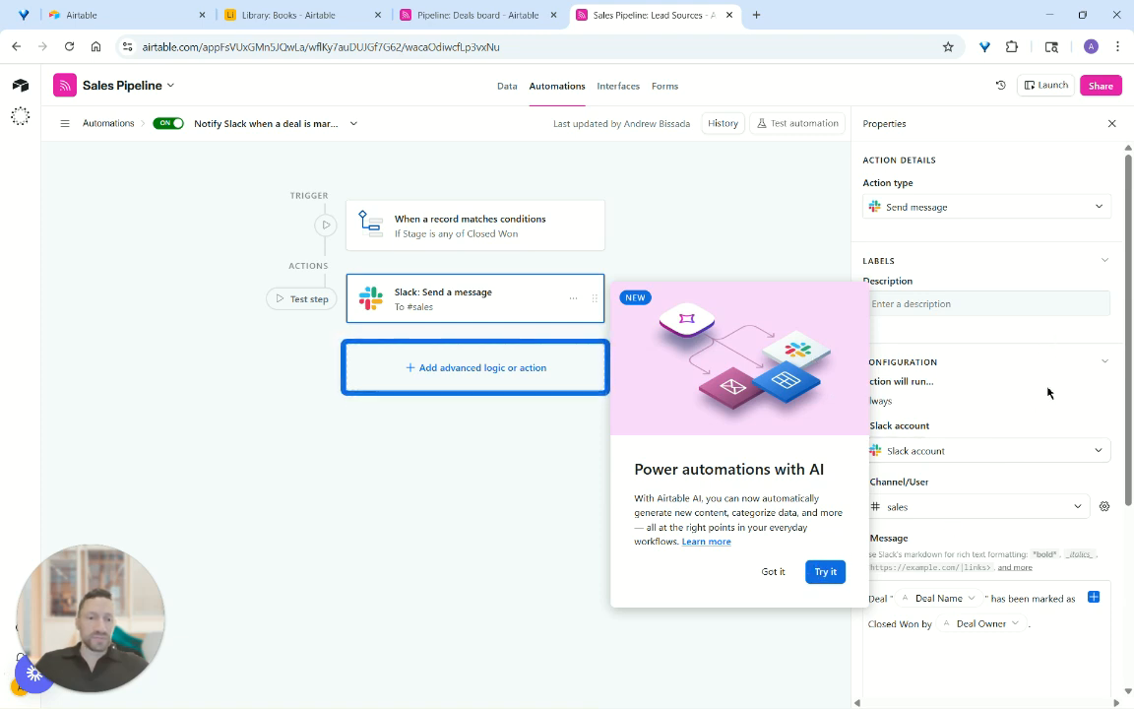
scroll(1048, 393, "down", 3)
scroll(1047, 393, "up", 2)
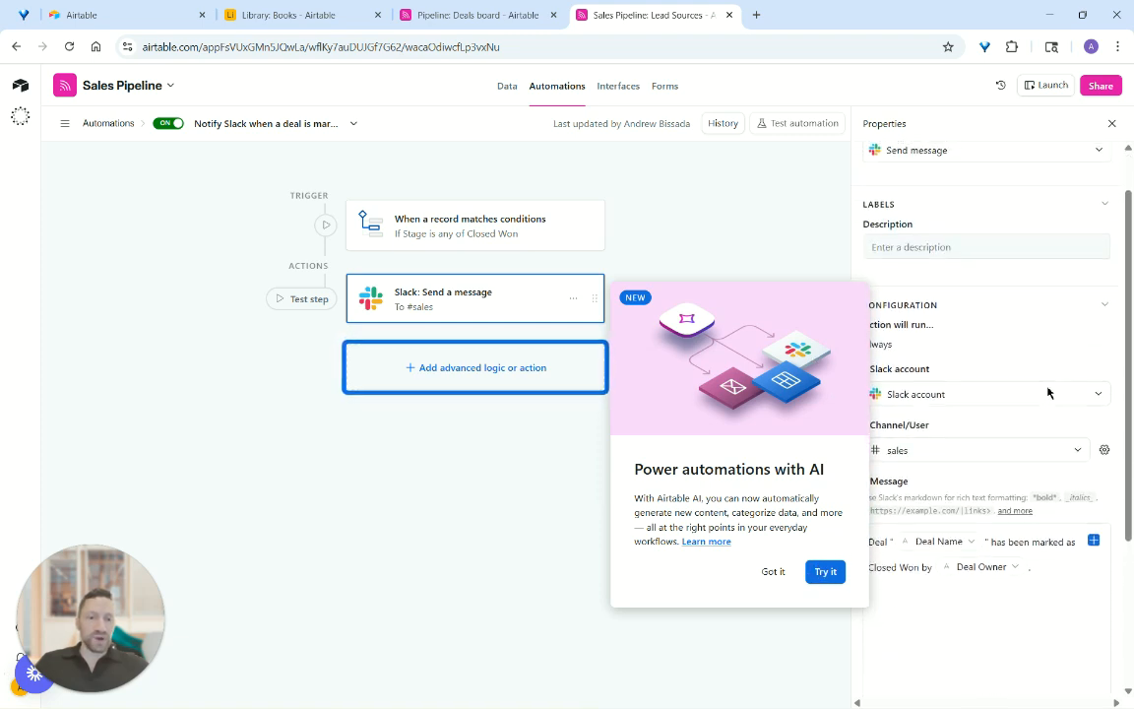
left_click(1087, 393)
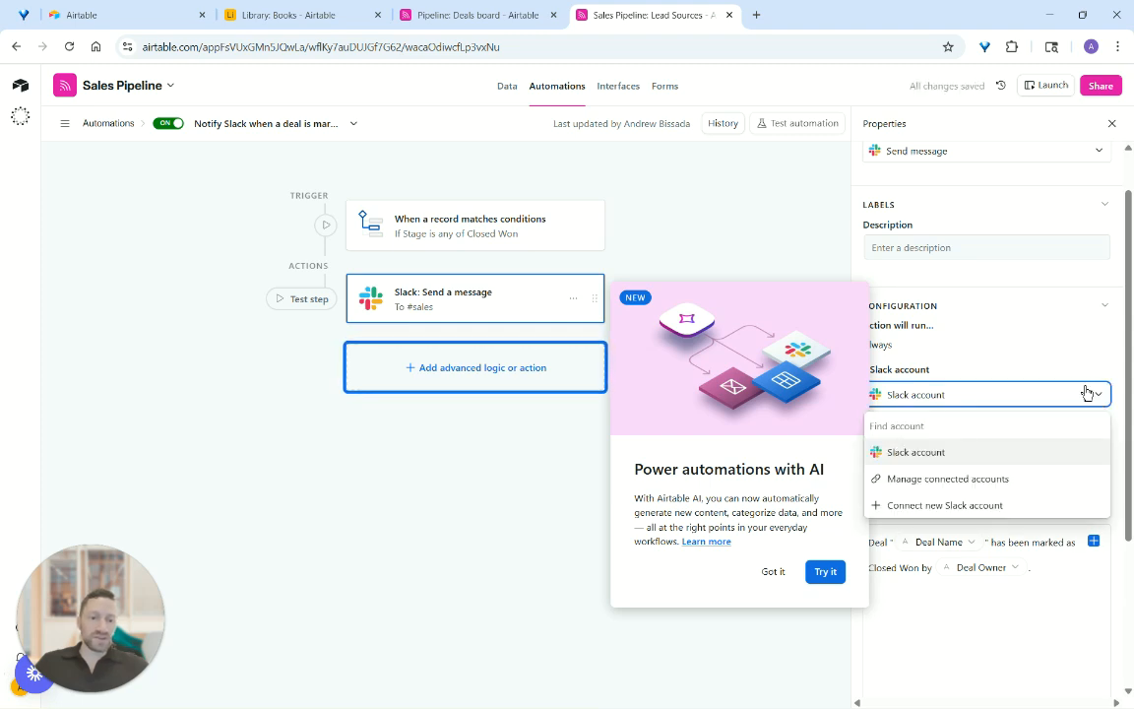
left_click(1087, 393)
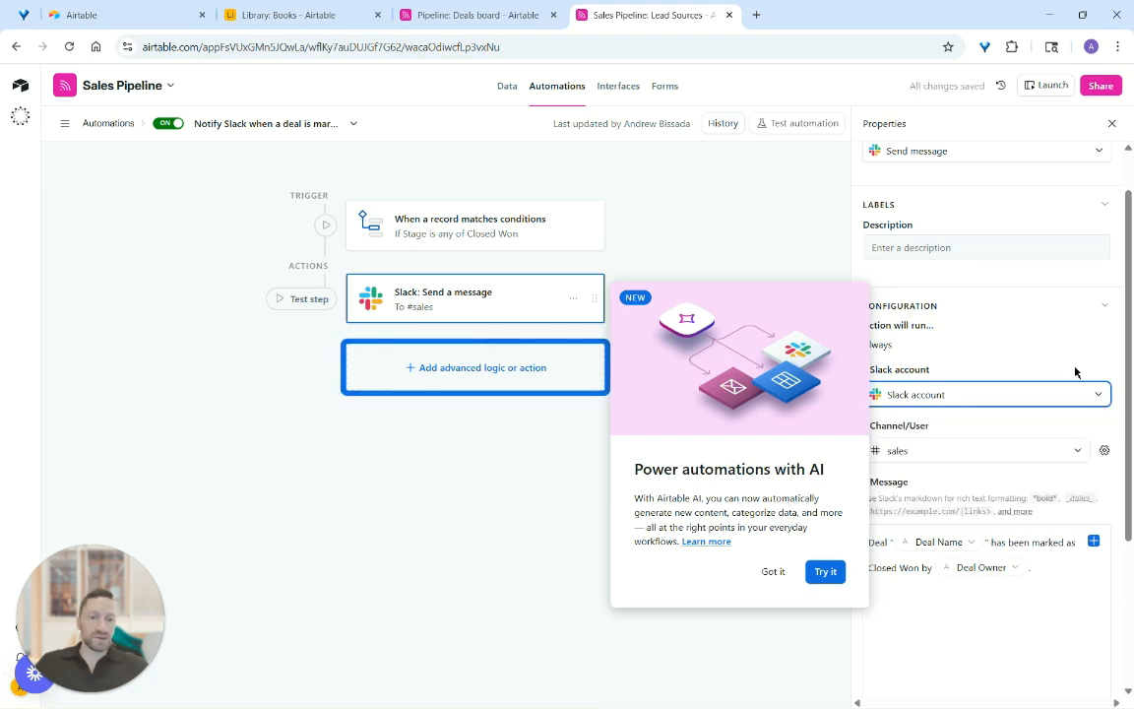
left_click(1081, 450)
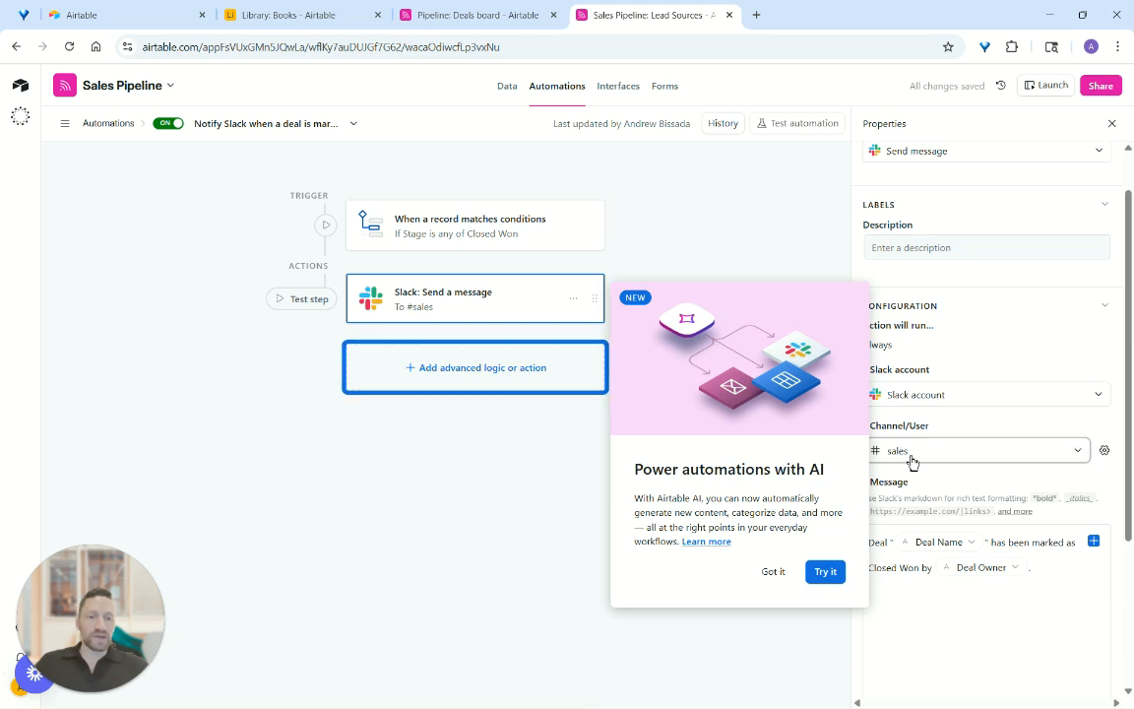
scroll(1088, 336, "up", 1)
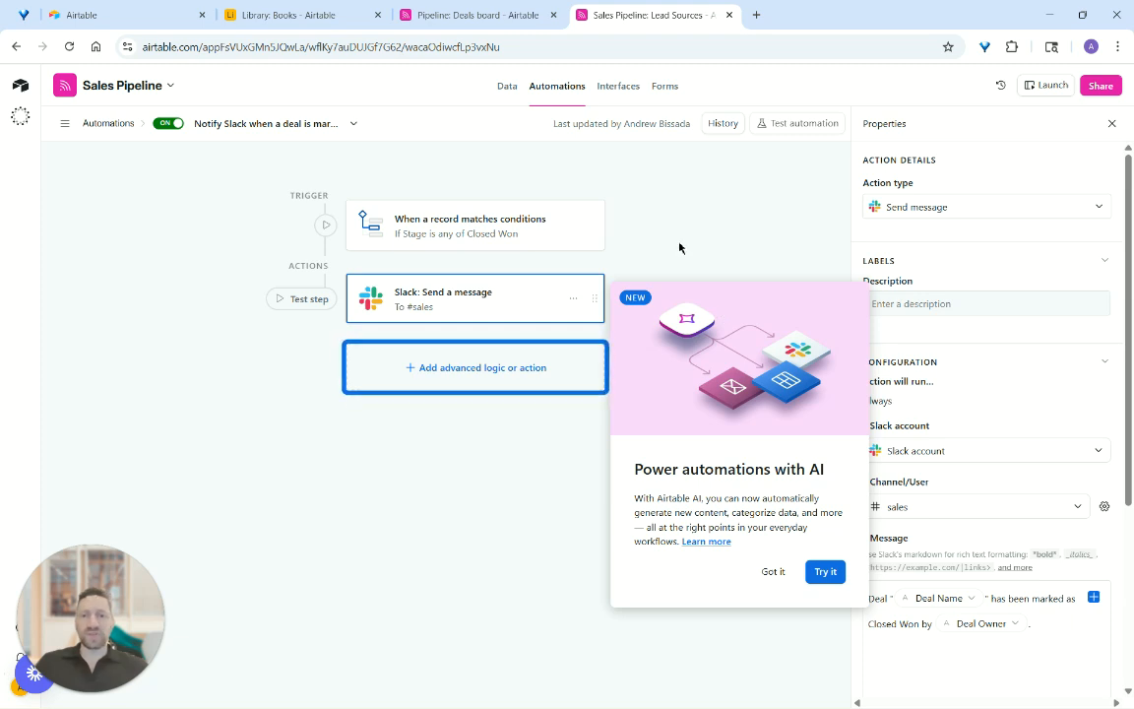
- Look at the base's interfaces and forms areas, and return to the Deals board interface
left_click(621, 95)
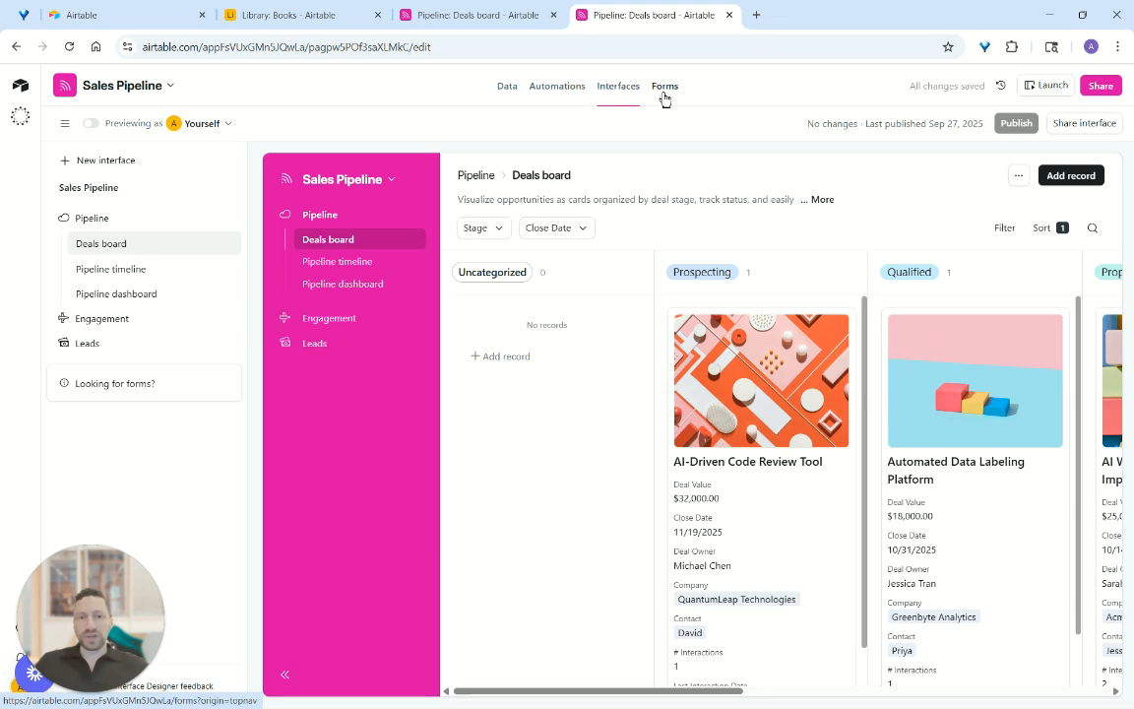
left_click(664, 93)
left_click(615, 94)
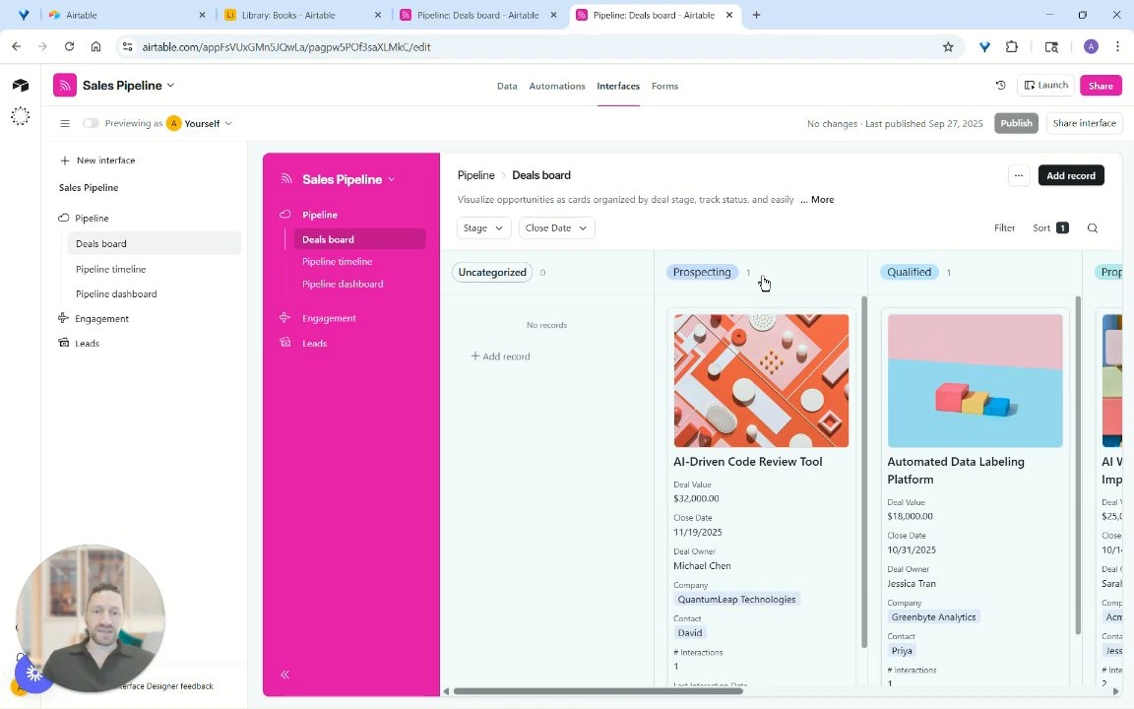
- Select the Deals board's Kanban element to show its settings, and look through its deal stage columns
left_click(696, 693)
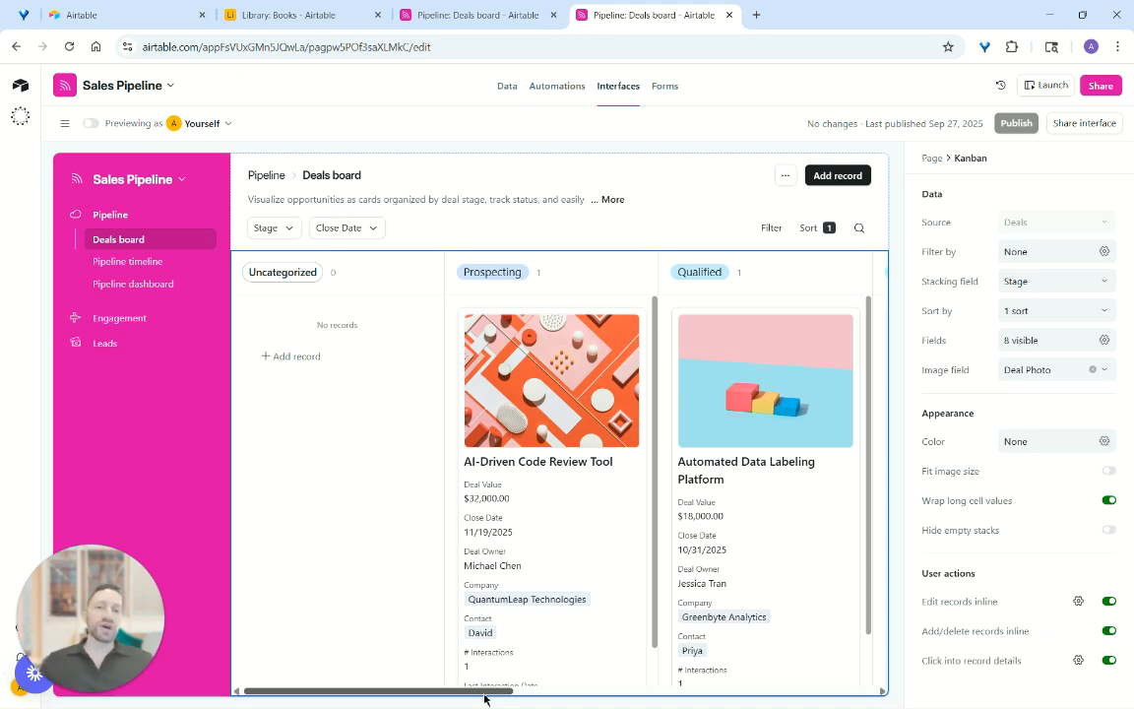
left_click_drag(483, 698, 527, 704)
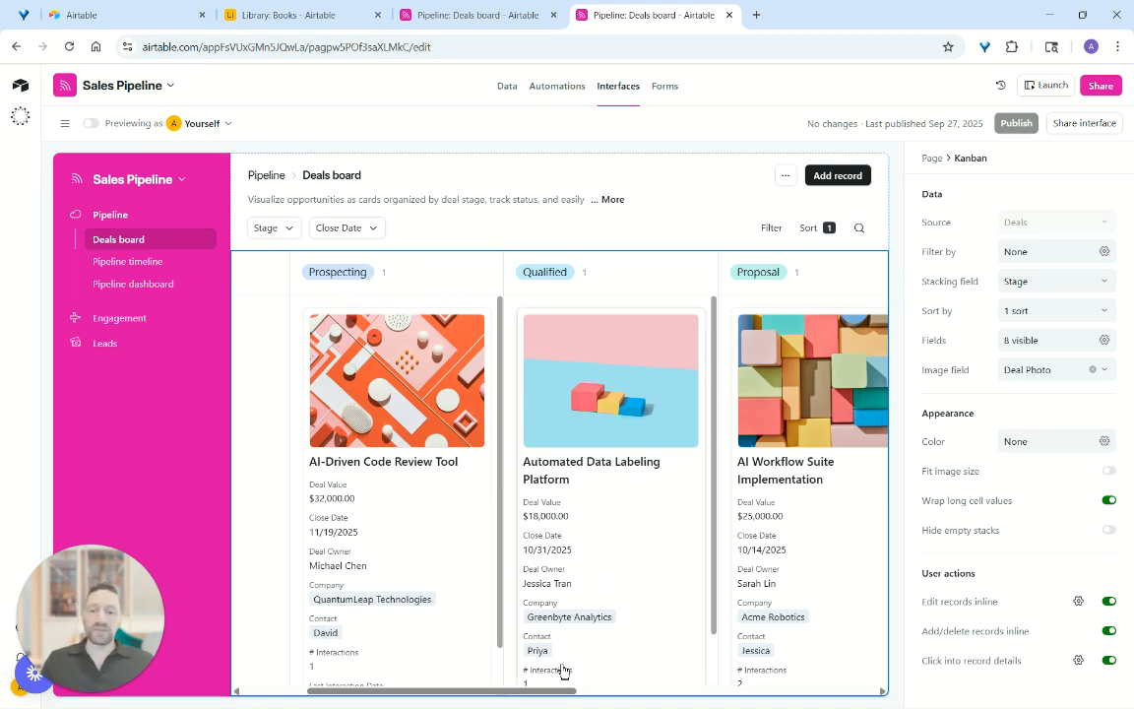
left_click_drag(554, 695, 753, 695)
scroll(853, 335, "left", 6)
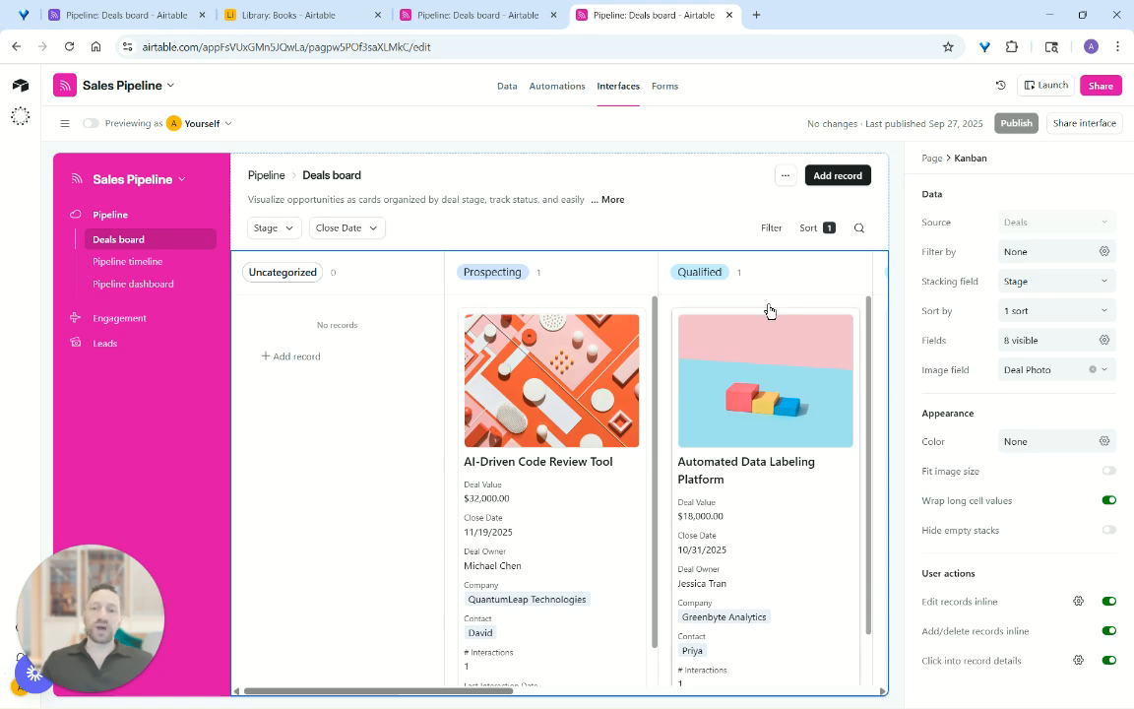
- View the Pipeline timeline page, review the Pipeline dashboard's metrics and charts, and return to the Deals board
left_click(136, 262)
left_click(126, 285)
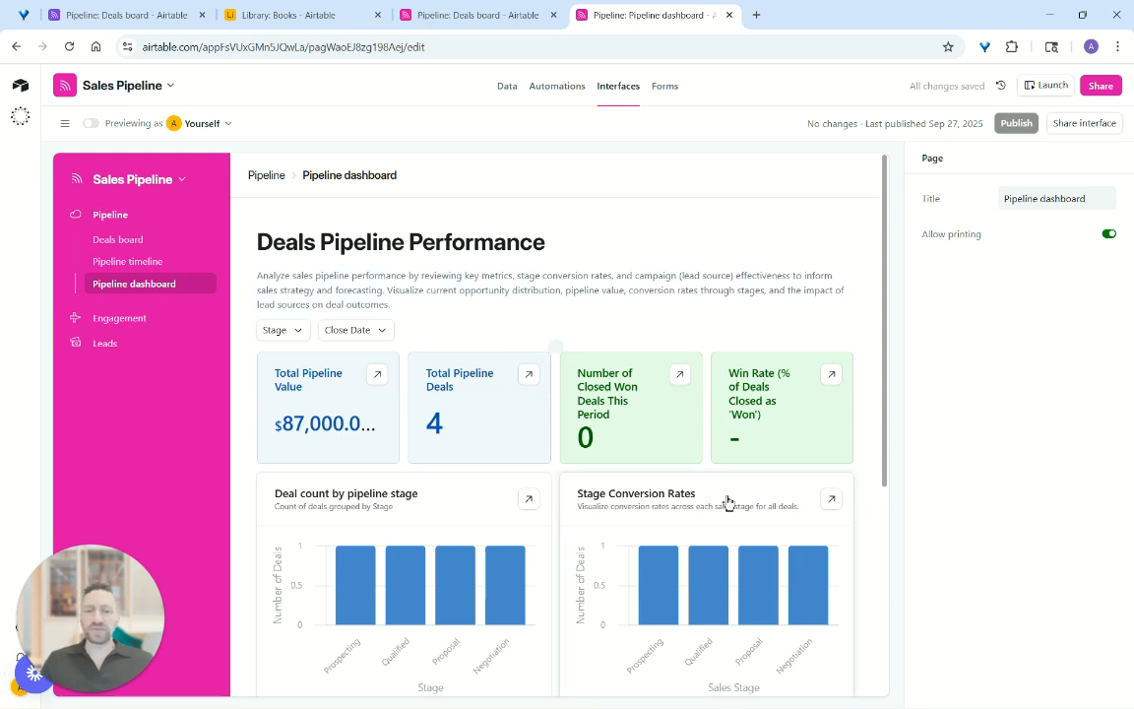
scroll(727, 503, "down", 2)
scroll(727, 503, "down", 2)
scroll(727, 503, "up", 4)
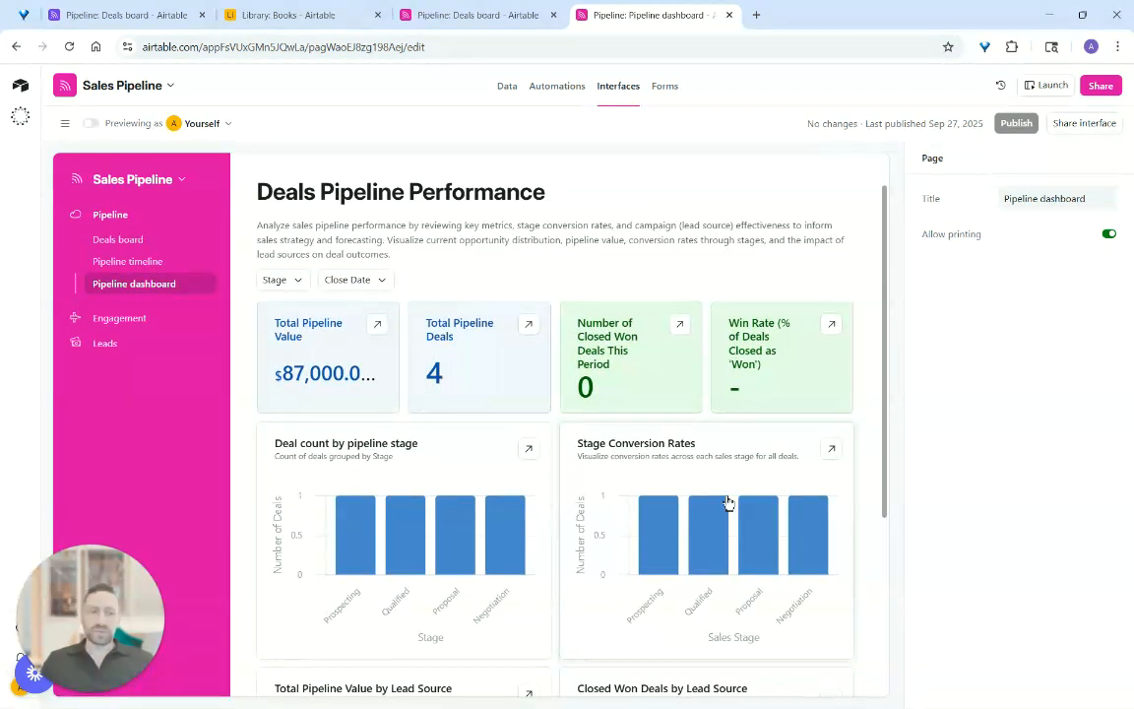
left_click(145, 248)
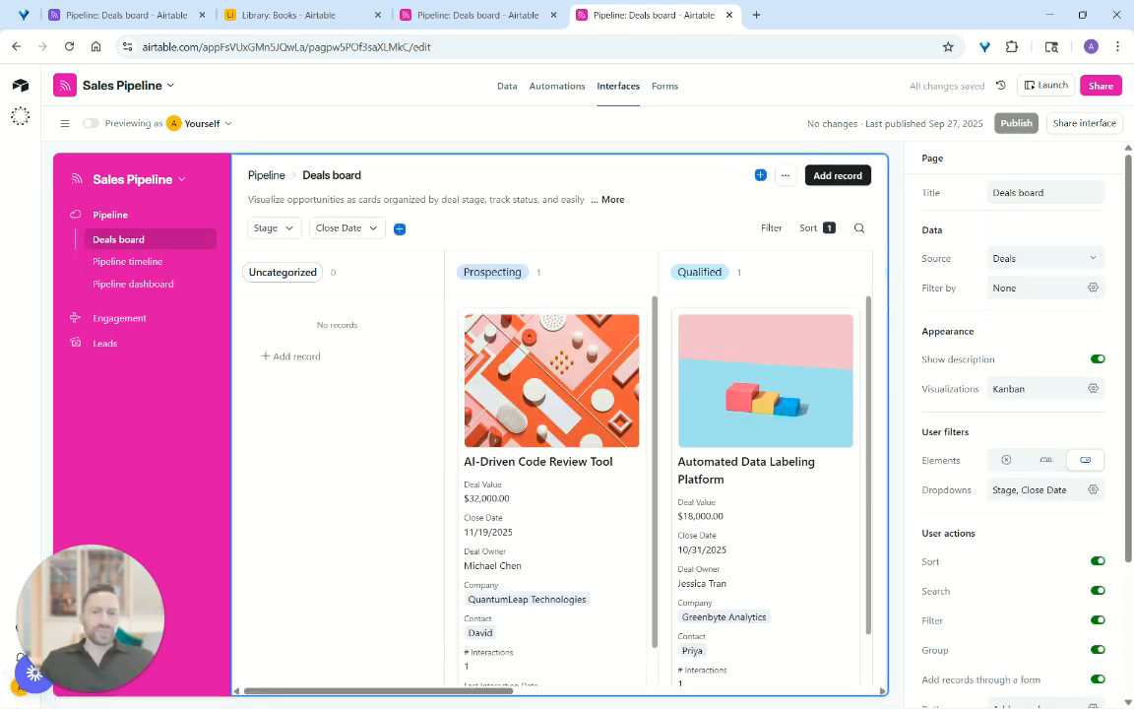